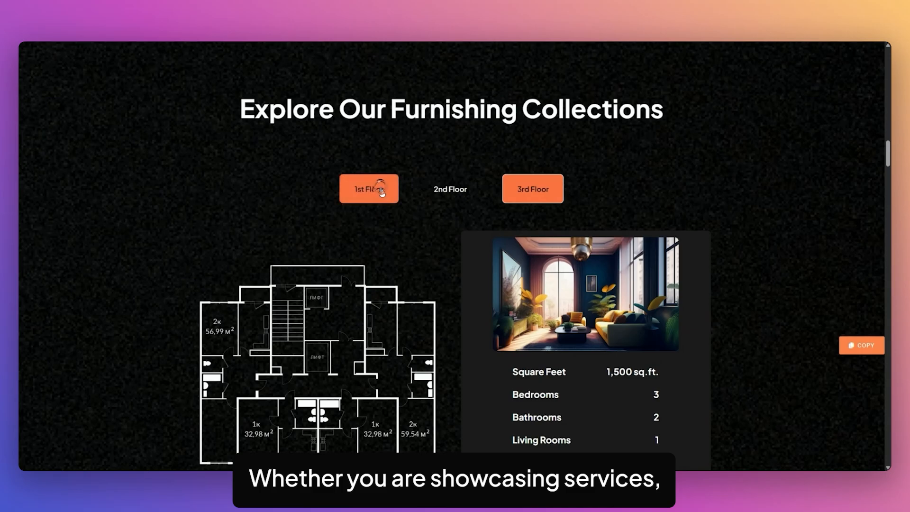
- Preview the demo's 1st, 2nd and 3rd Floor plan tabs
left_click(367, 189)
left_click(454, 194)
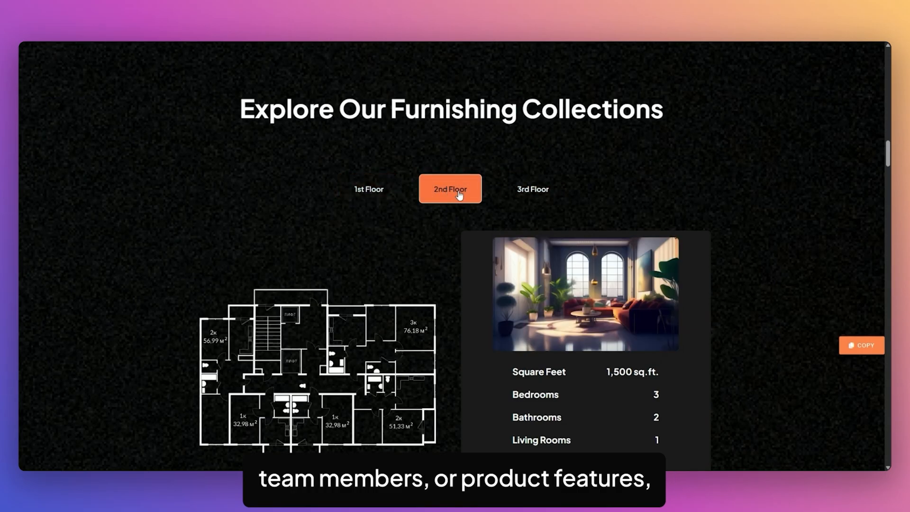
left_click(545, 189)
- Switch between UI/UX, Brand Identity and Marketing Collateral design tabs, then the Swift-Ride bike tab
scroll(232, 243, "down", 10)
scroll(214, 233, "down", 2)
left_click(256, 194)
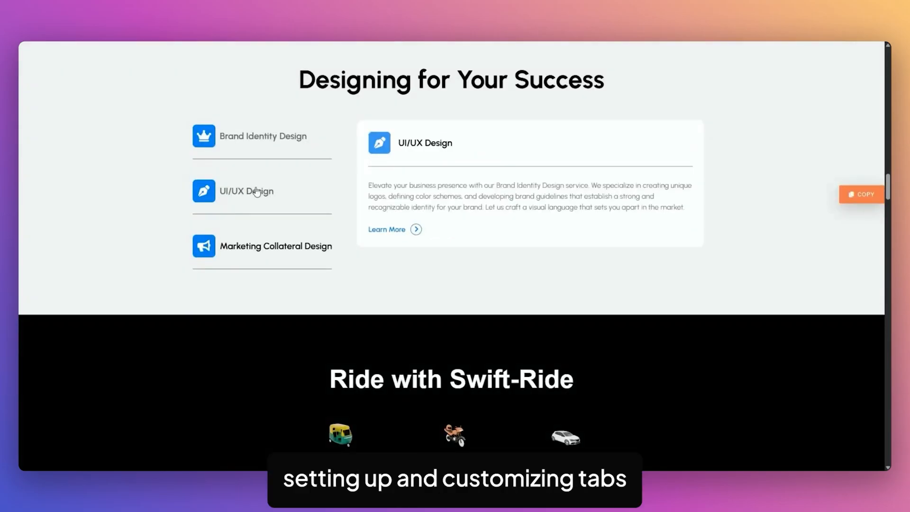
left_click(263, 137)
left_click(260, 196)
left_click(258, 253)
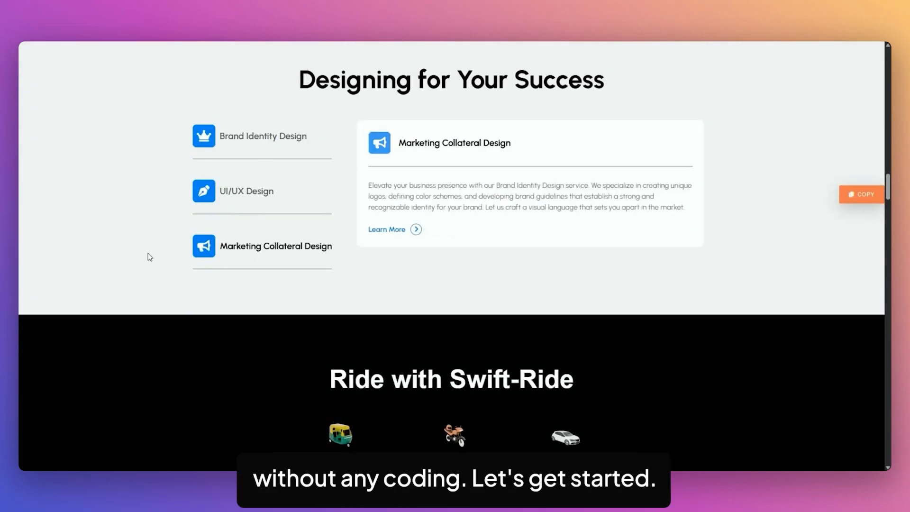
scroll(152, 254, "down", 5)
left_click(443, 204)
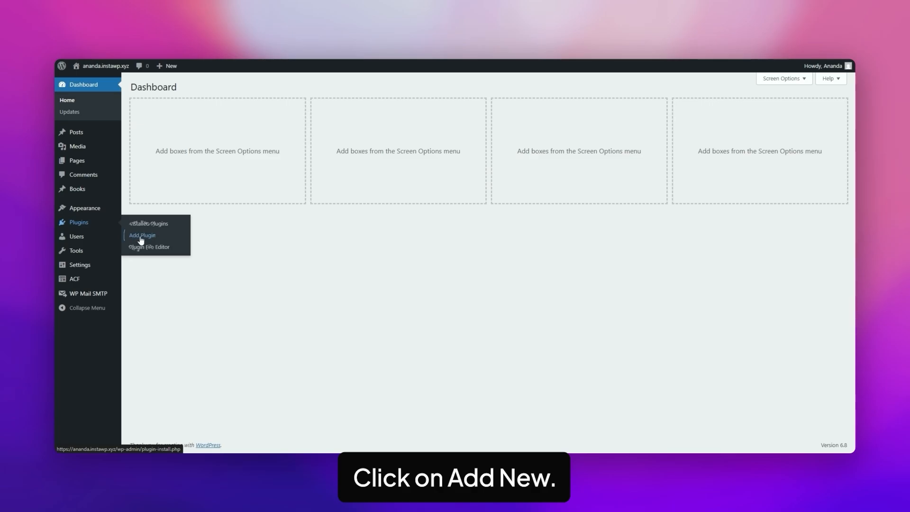
- Search for 'nexter blocks' in Add Plugin, then install and activate it
left_click(141, 237)
left_click(708, 110)
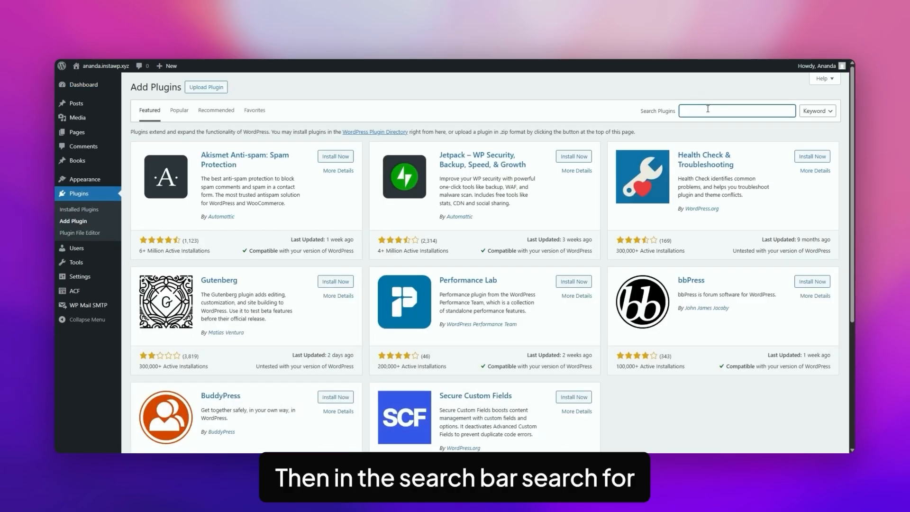
type("nexter blocks")
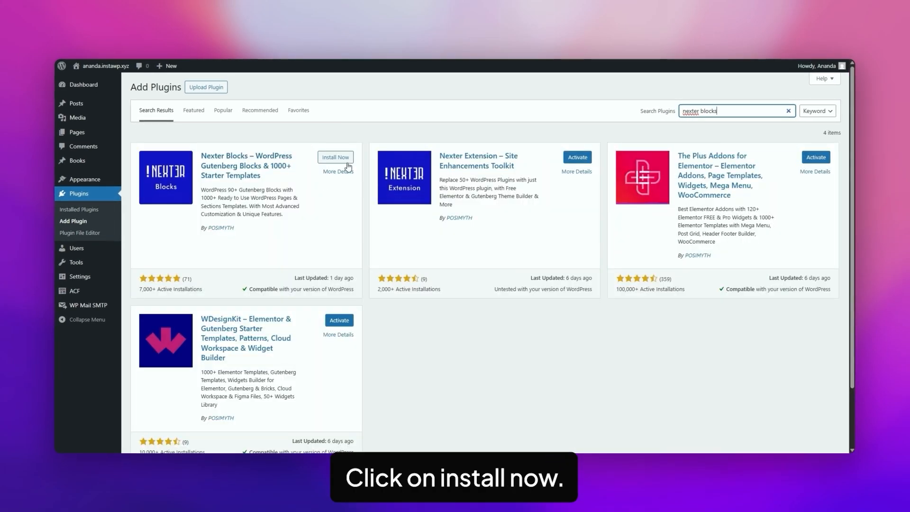
left_click(333, 157)
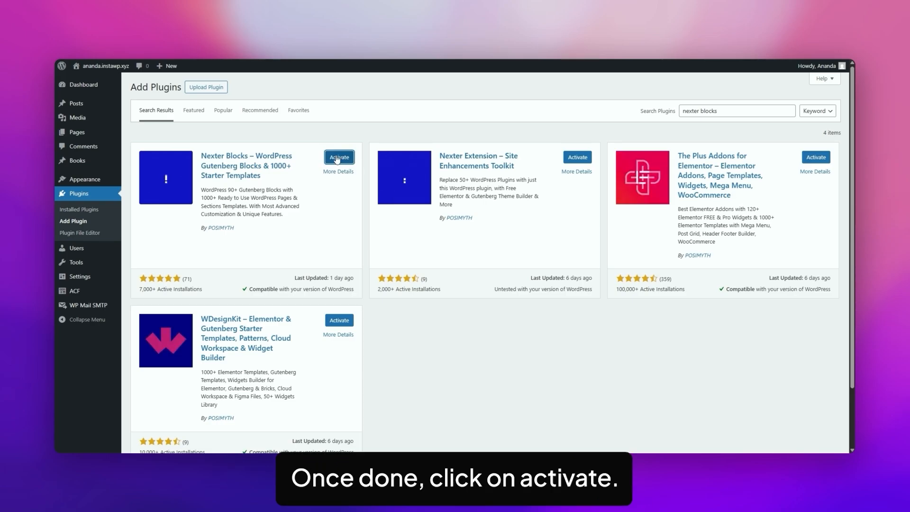
left_click(337, 159)
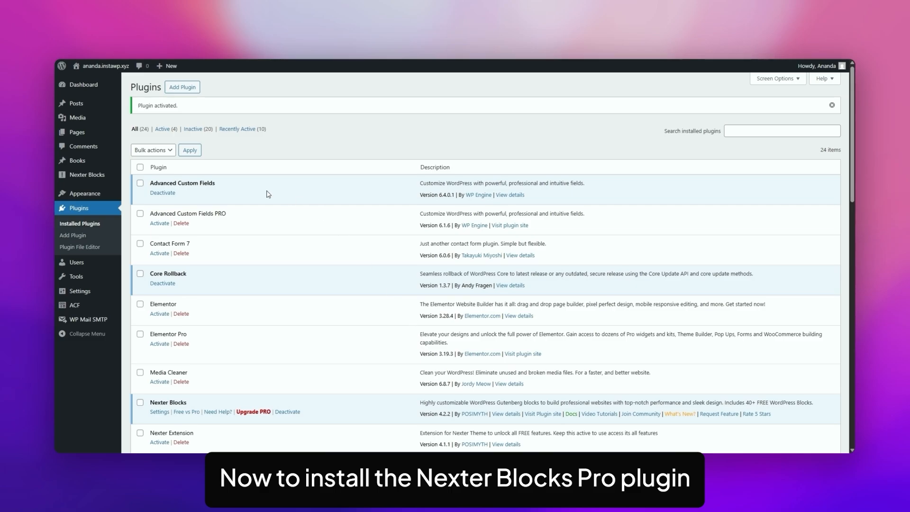
- Open the Nexter Blocks Free vs Pro comparison and view its pricing plans
mouse_move(94, 179)
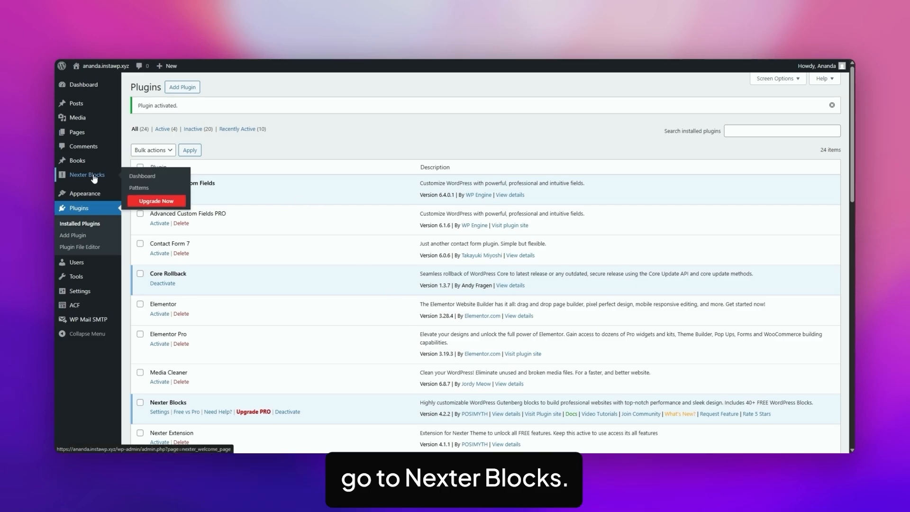
left_click(143, 178)
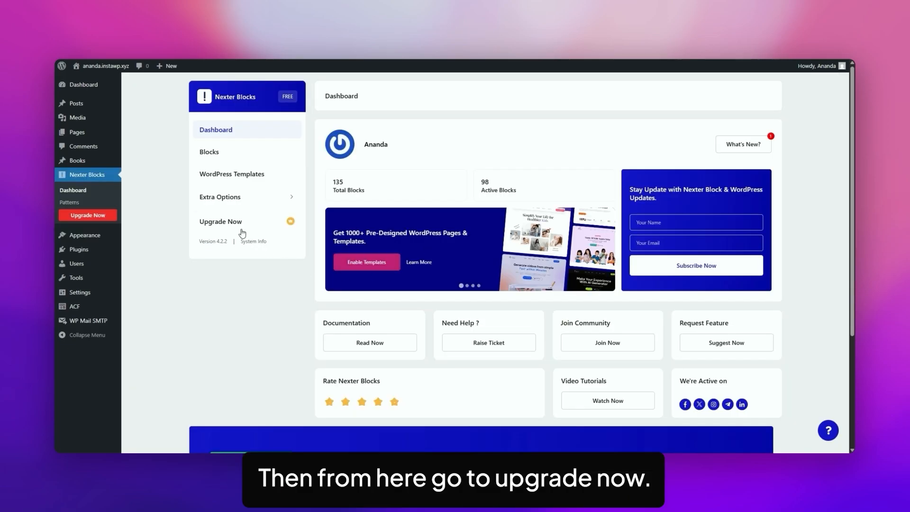
left_click(233, 226)
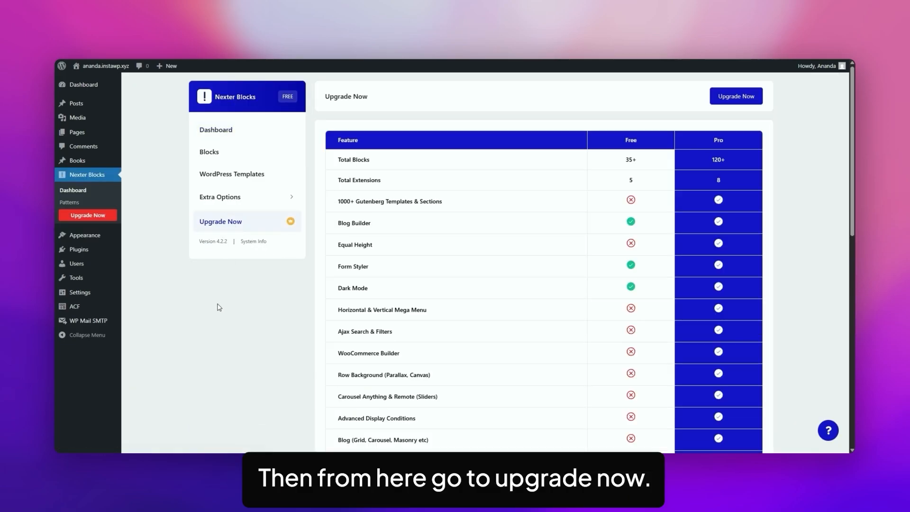
scroll(620, 230, "down", 4)
scroll(645, 230, "down", 3)
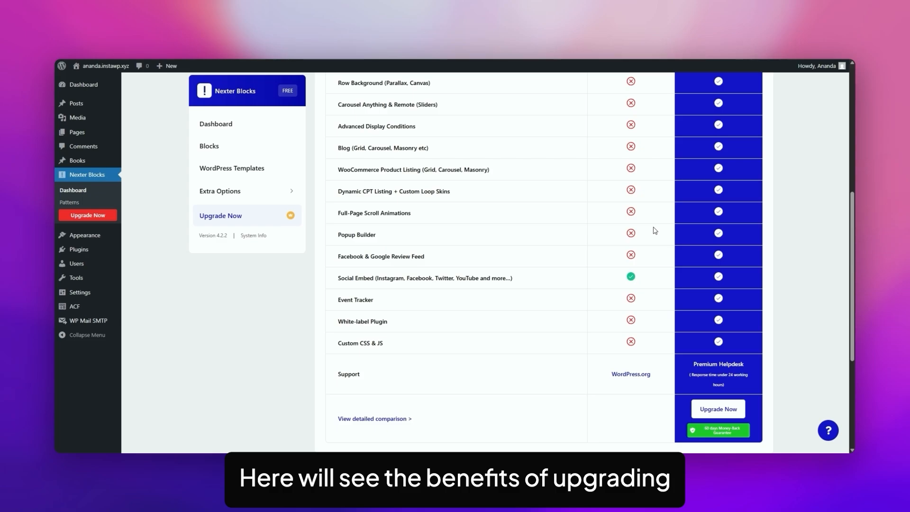
left_click(721, 410)
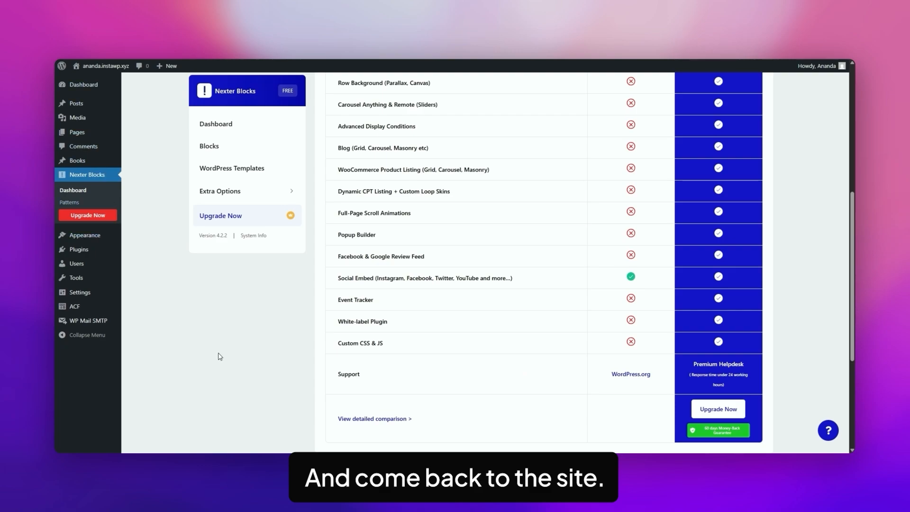
- Upload the Nexter Blocks Pro zip as a plugin, install it and activate it
mouse_move(80, 250)
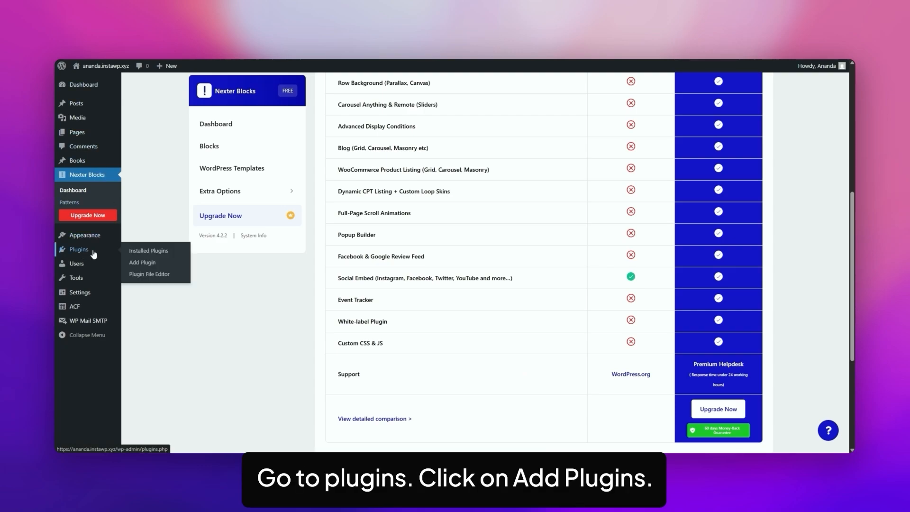
left_click(145, 263)
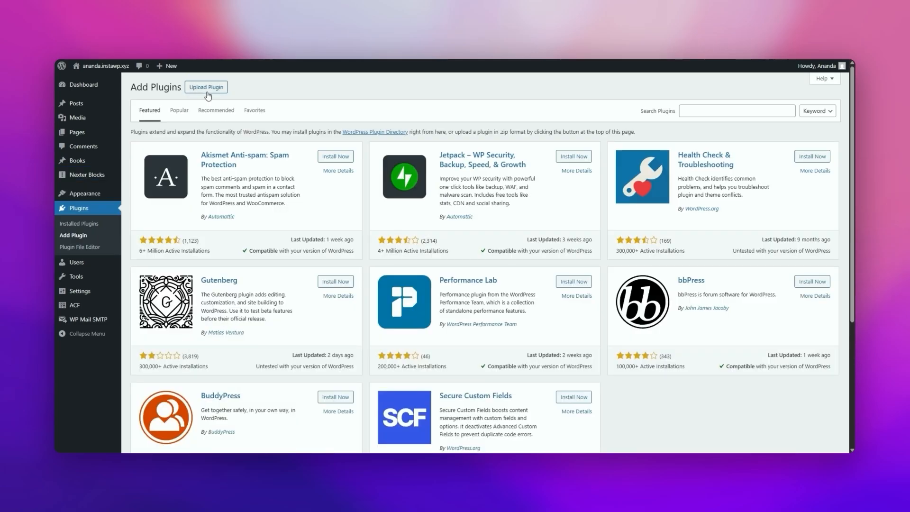
left_click(207, 90)
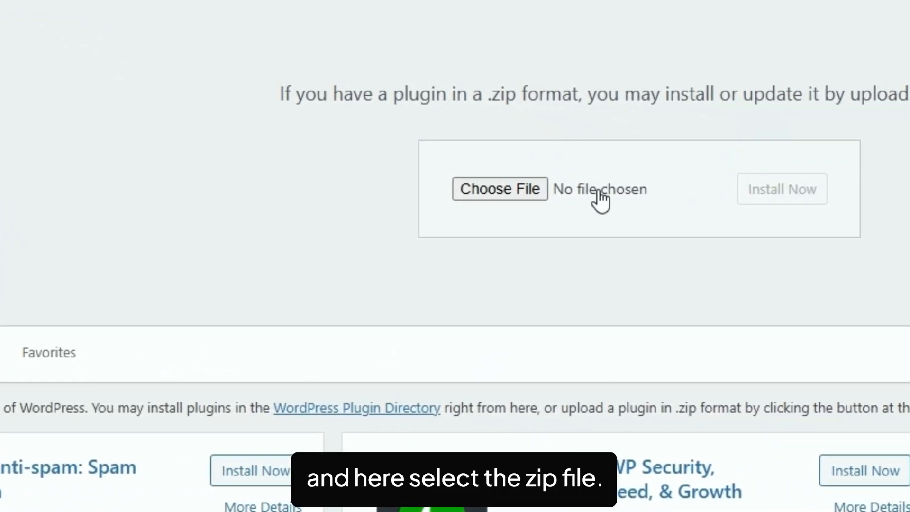
left_click(598, 192)
left_click(308, 113)
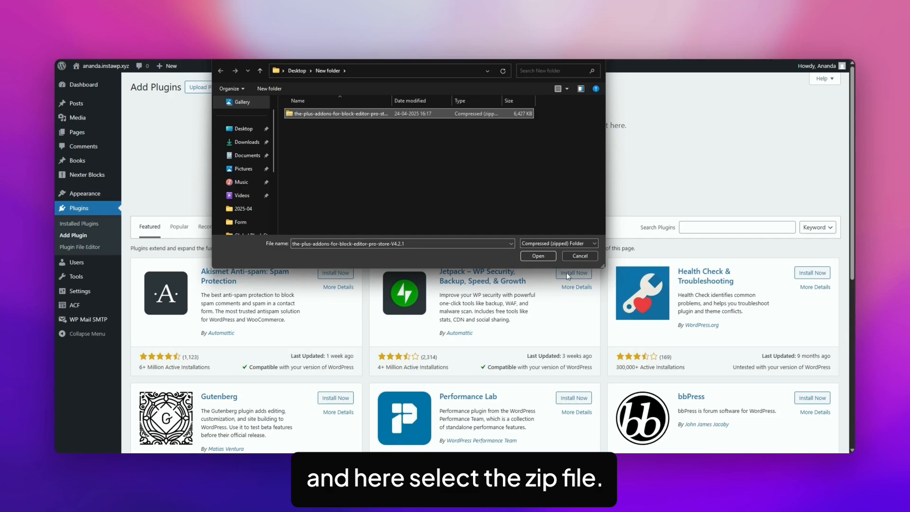
left_click(538, 255)
left_click(539, 164)
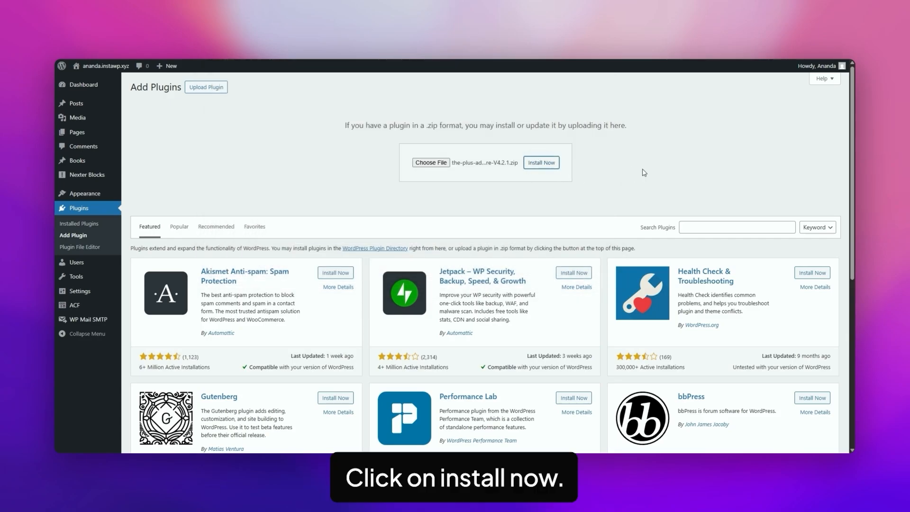
left_click(152, 160)
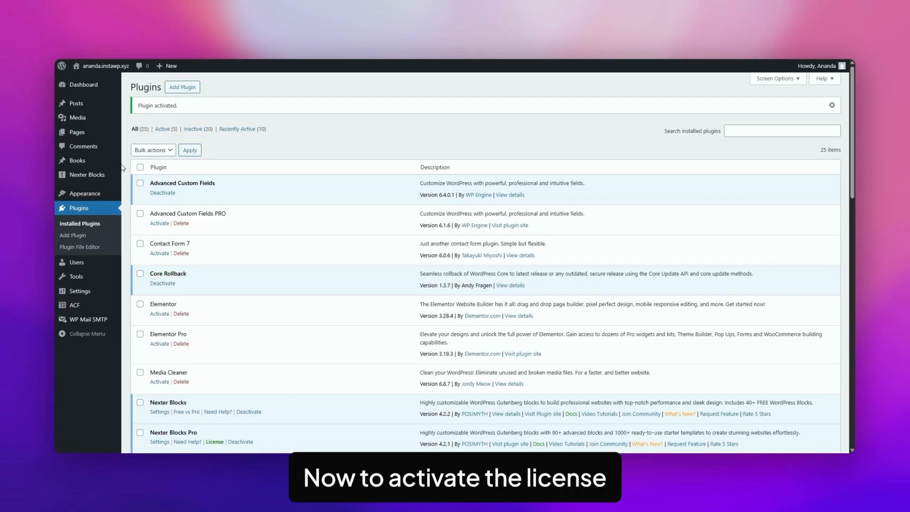
- Activate the Pro licence from the Nexter Blocks dashboard
mouse_move(89, 180)
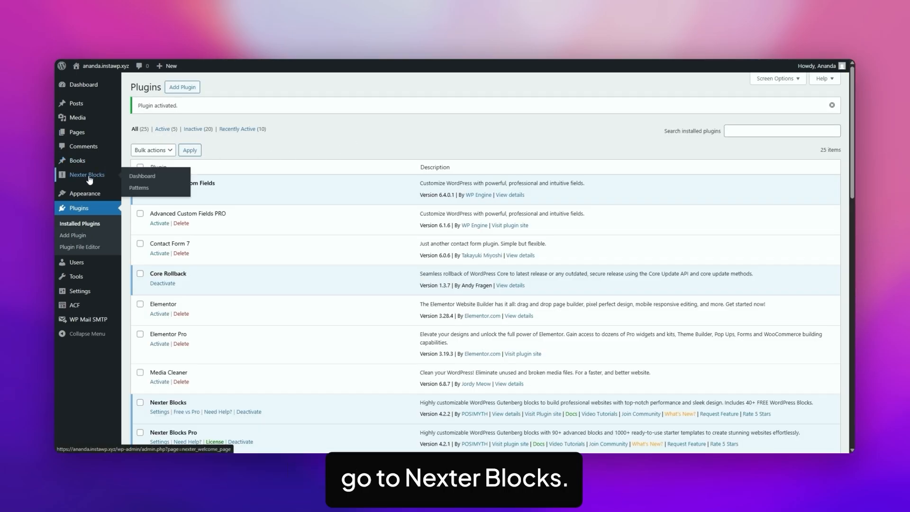
left_click(146, 180)
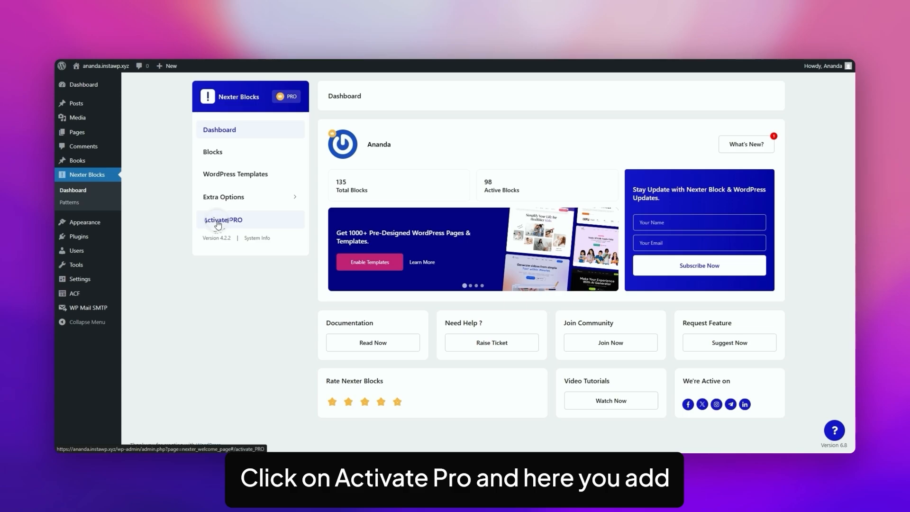
left_click(214, 221)
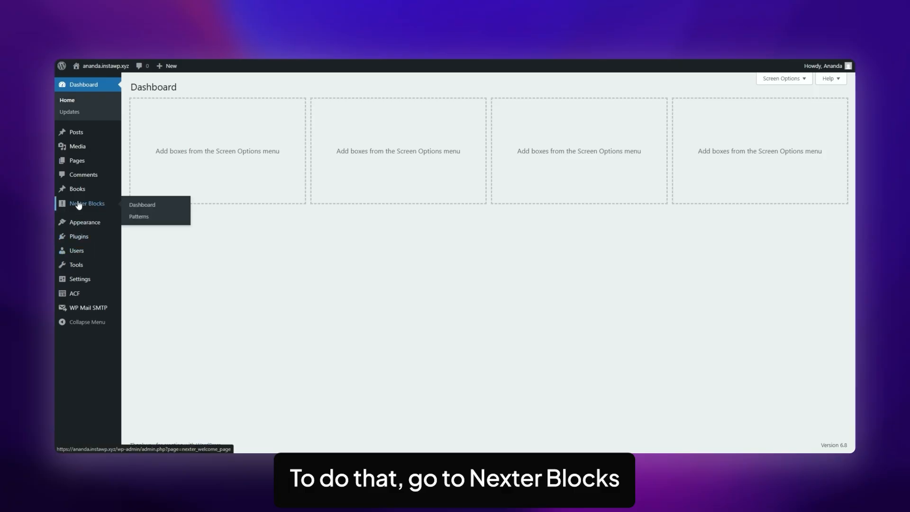
- Search the Nexter block list for 'tabs tour', switch on Tabs Tours and save the settings
left_click(79, 205)
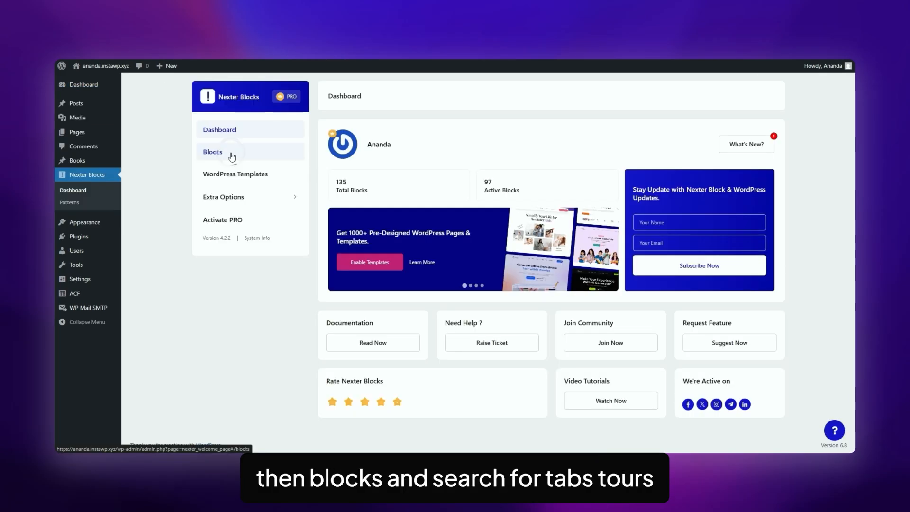
left_click(234, 154)
left_click(602, 135)
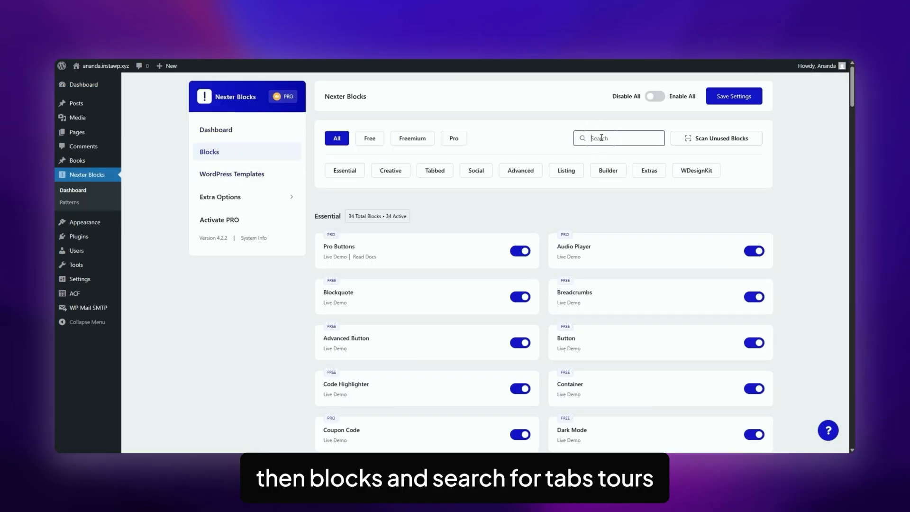
type("tabs tour")
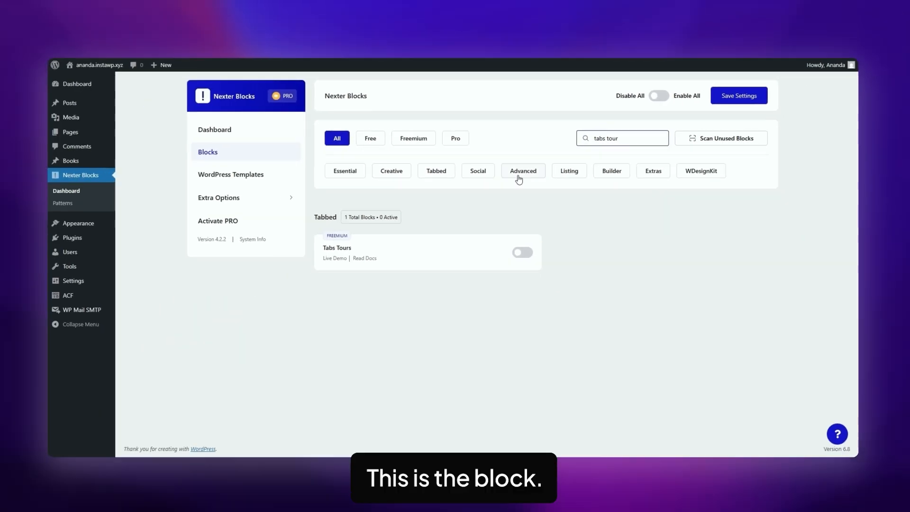
left_click(523, 252)
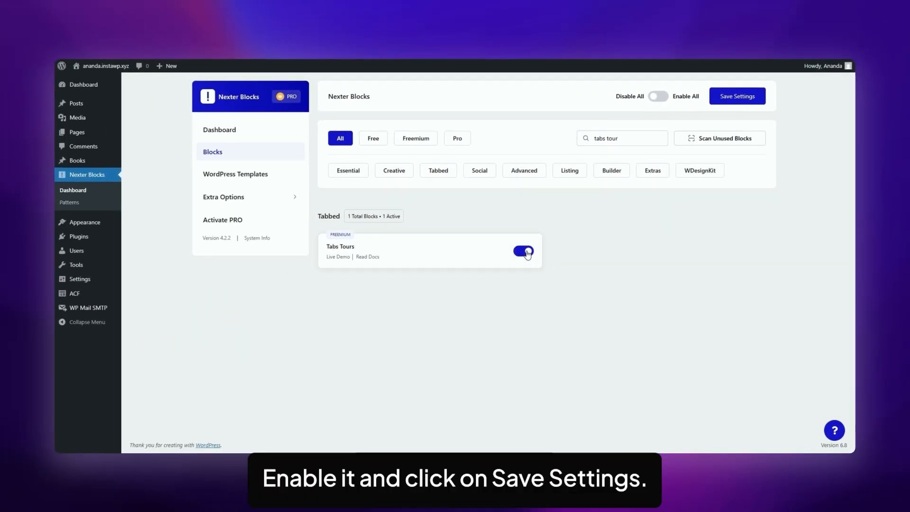
left_click(743, 97)
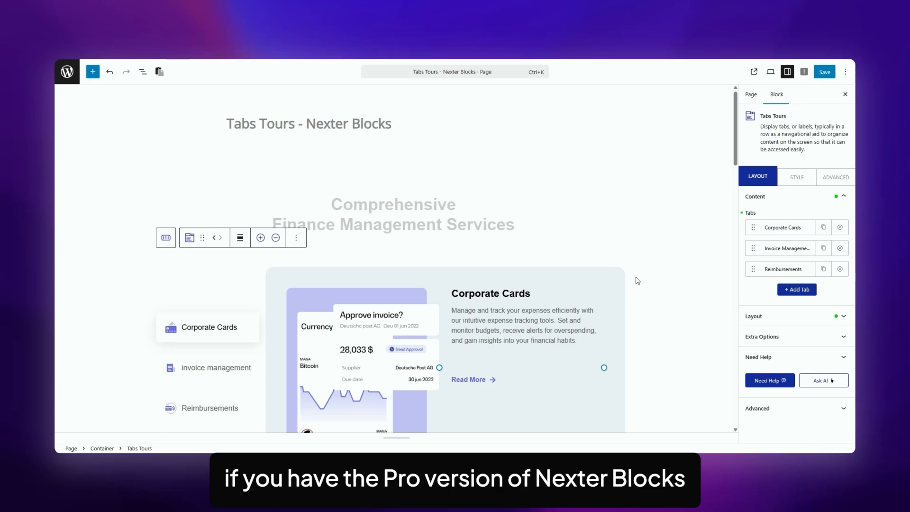
- Preview the Corporate Cards tab as plain Content, then switch it back to the Slide 1 Pattern
scroll(638, 280, "down", 2)
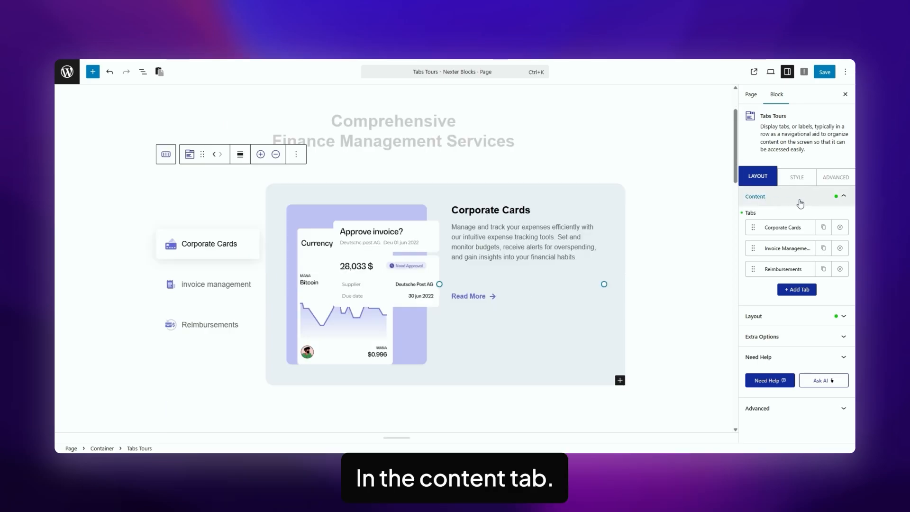
left_click(766, 228)
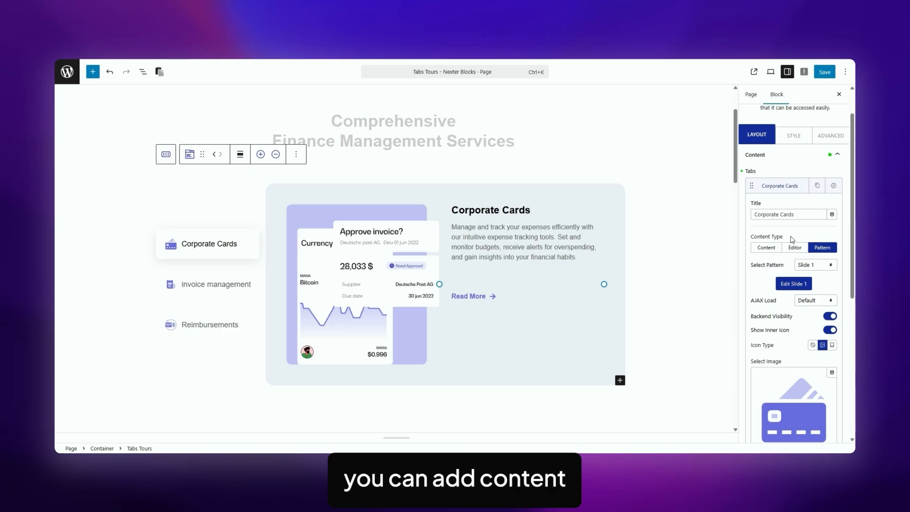
left_click(765, 250)
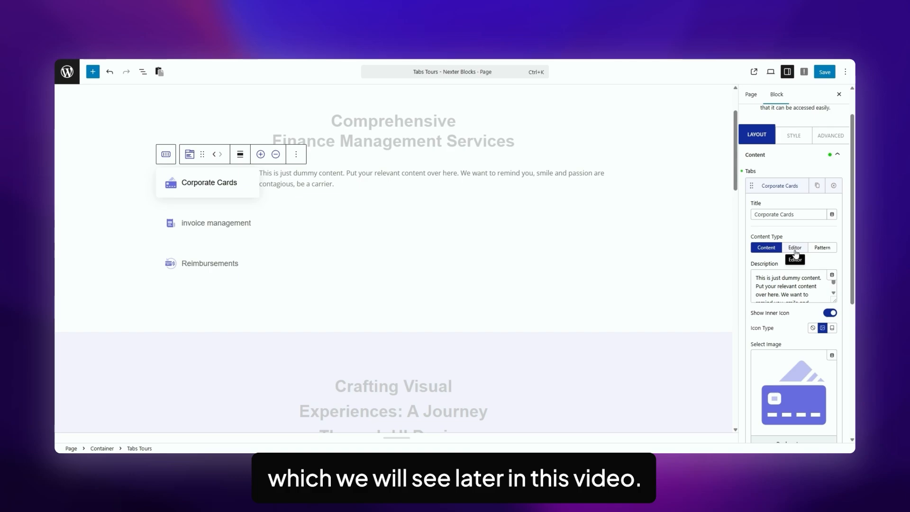
left_click(825, 249)
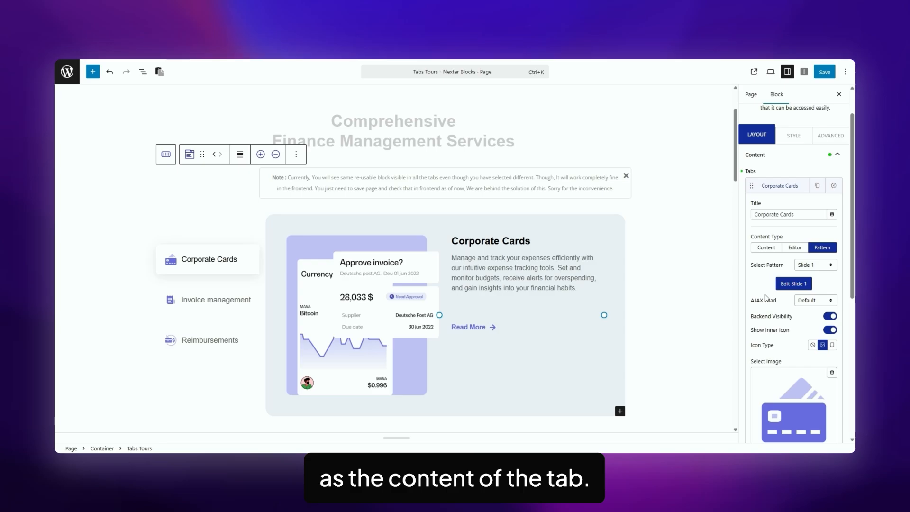
left_click(822, 267)
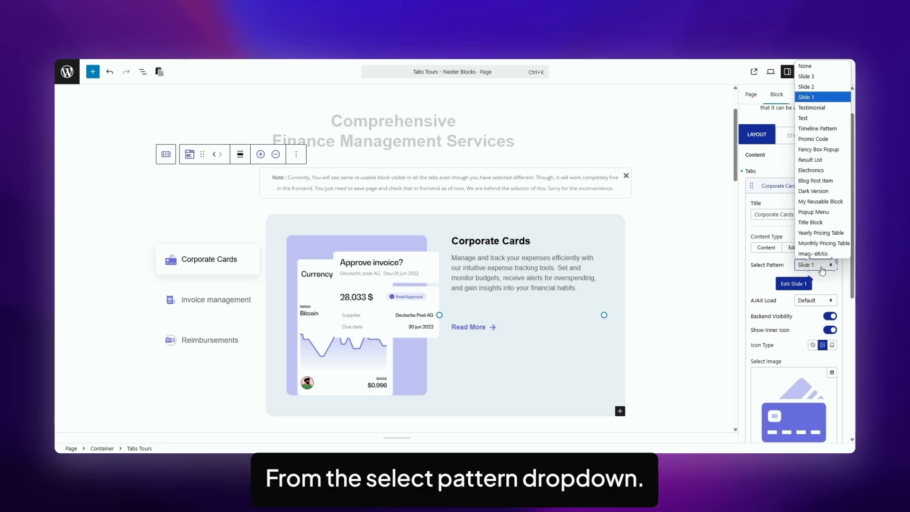
left_click(815, 68)
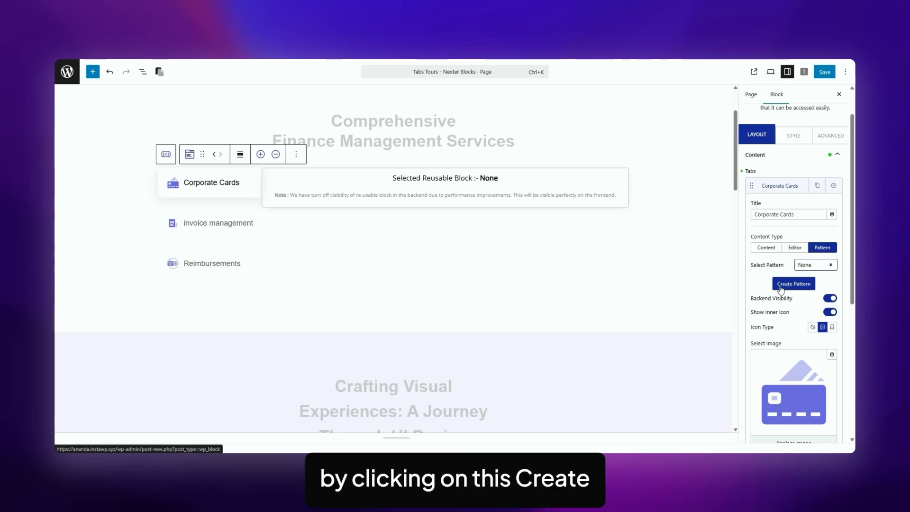
left_click(816, 267)
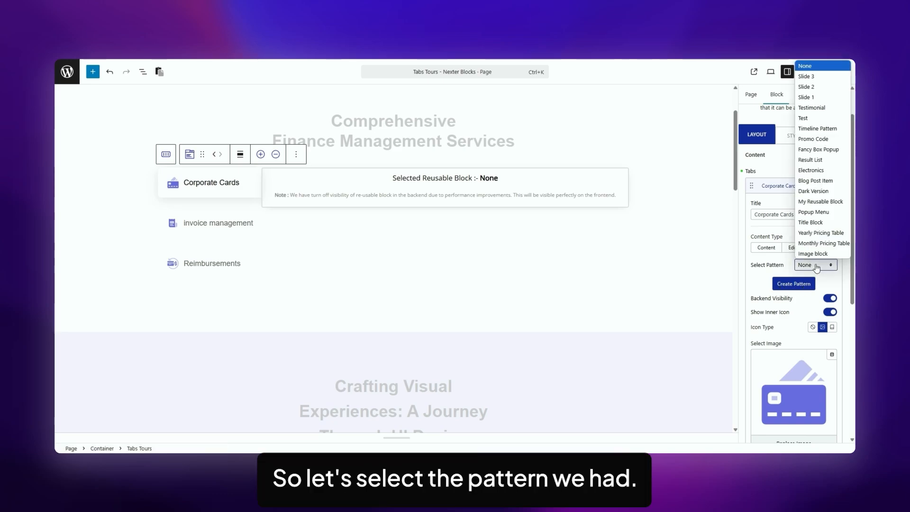
left_click(809, 98)
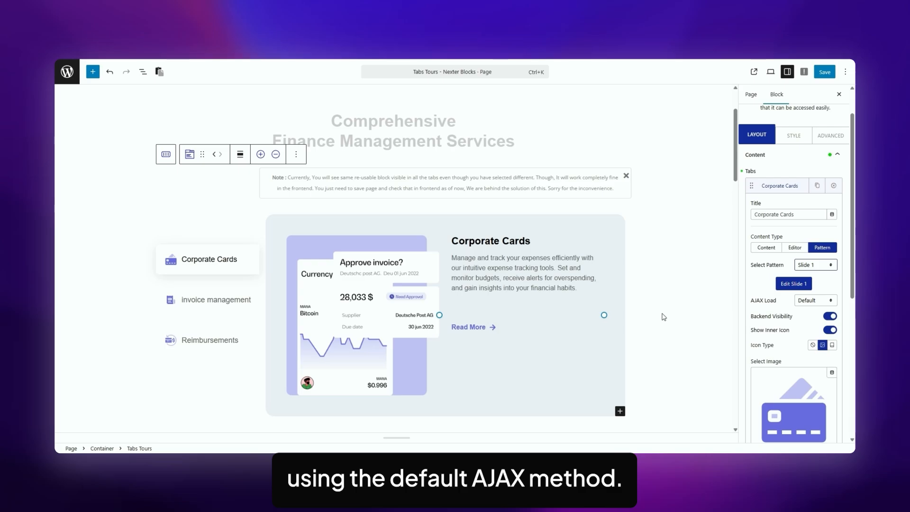
left_click(814, 300)
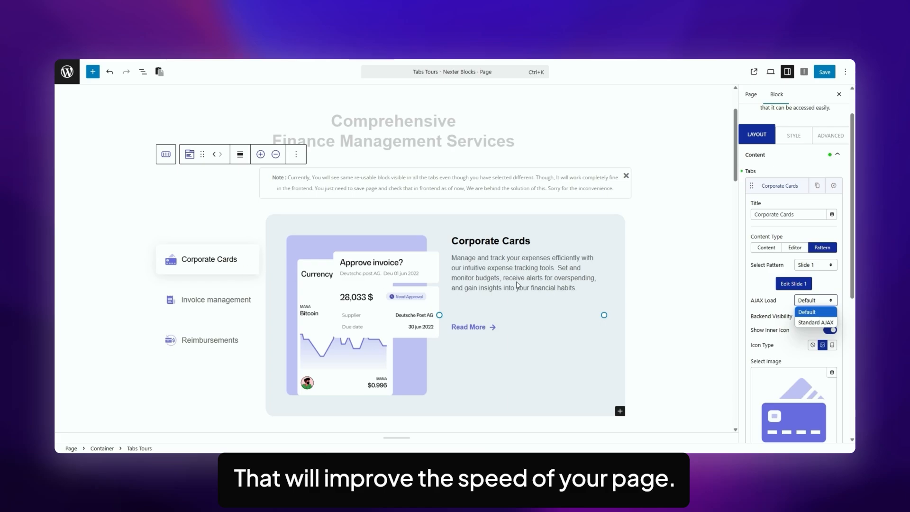
left_click(757, 326)
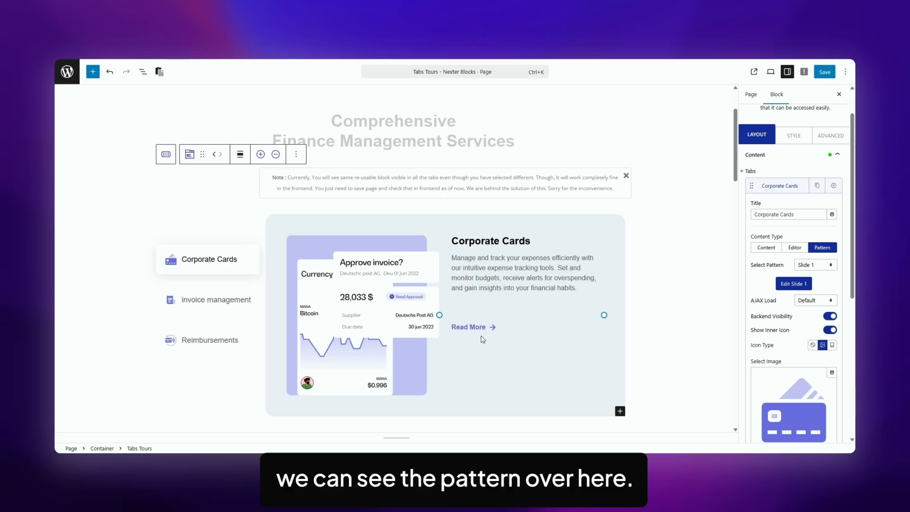
left_click(828, 316)
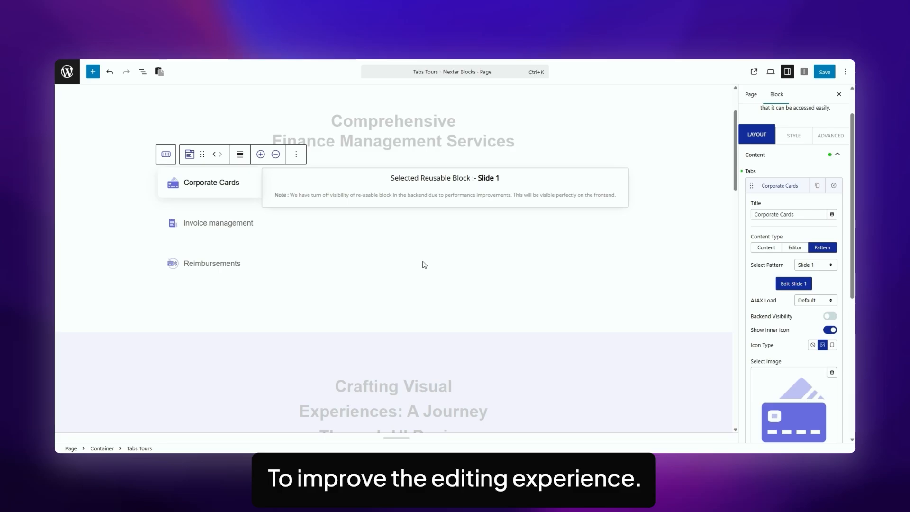
left_click(829, 316)
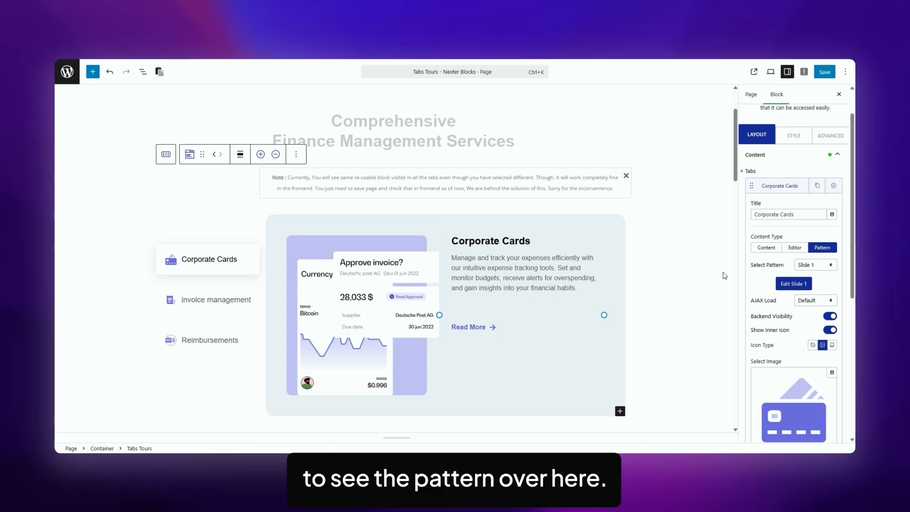
left_click(832, 345)
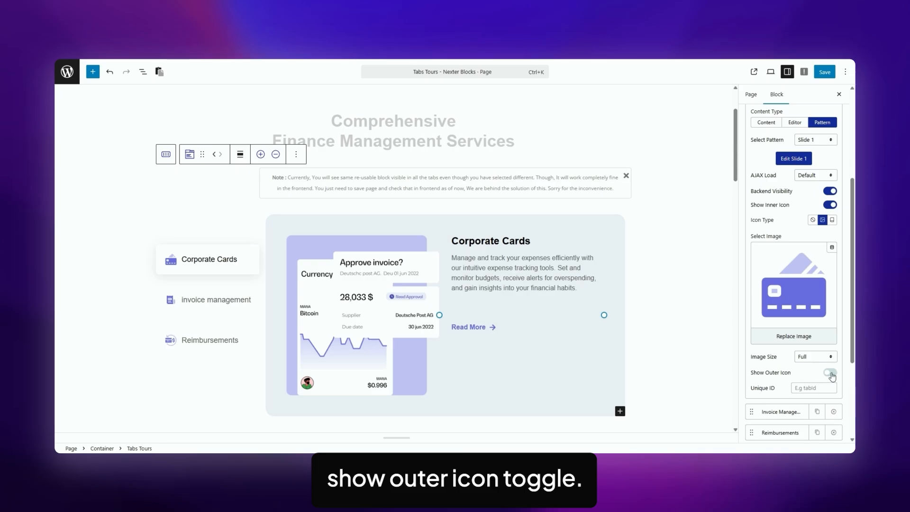
left_click(832, 375)
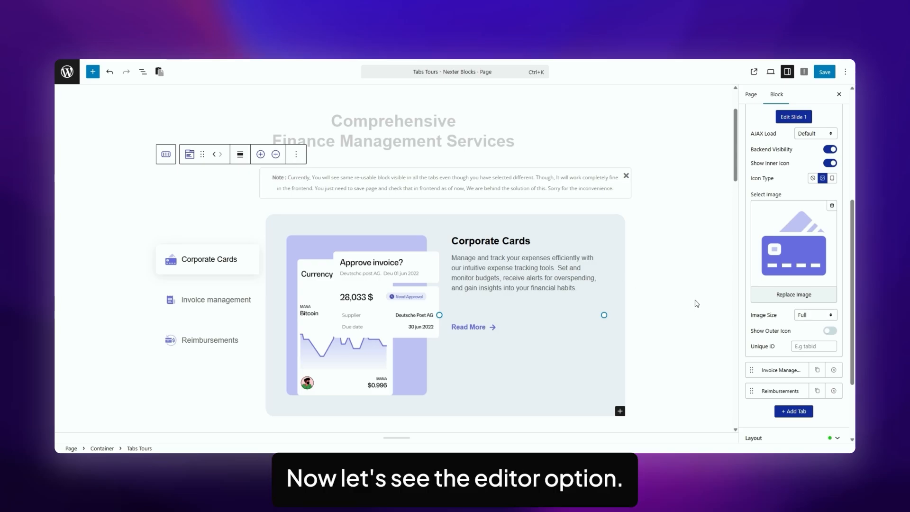
scroll(696, 302, "down", 10)
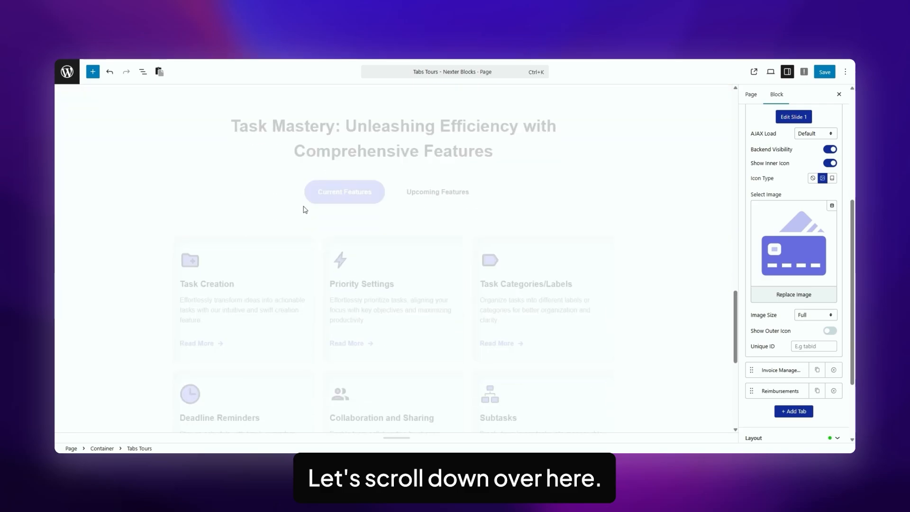
left_click(306, 208)
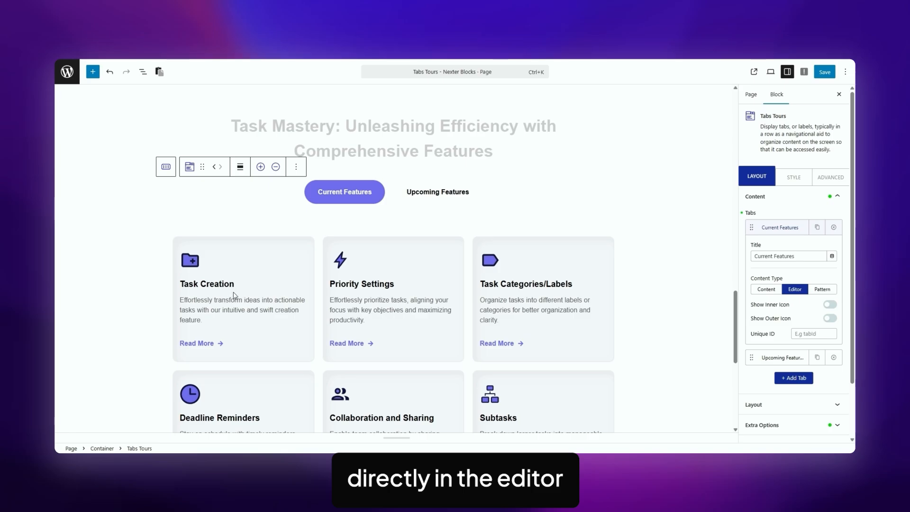
left_click(219, 251)
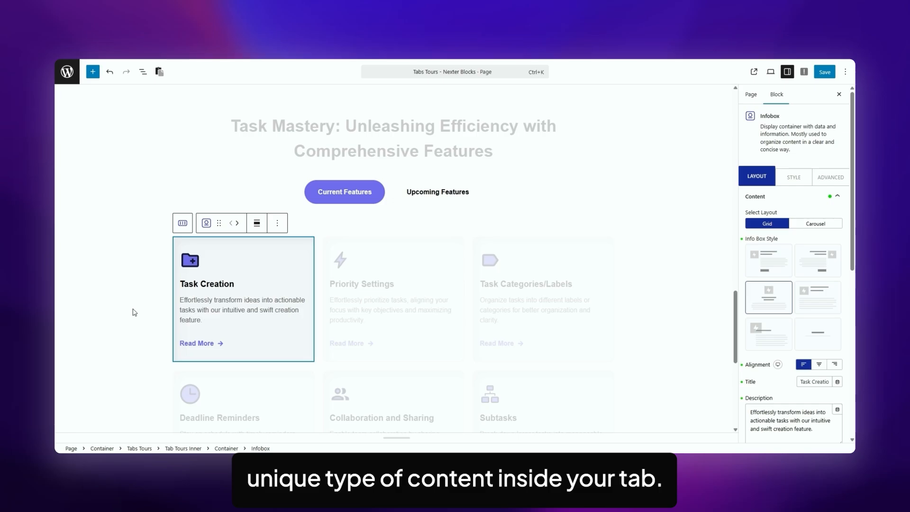
scroll(670, 290, "up", 19)
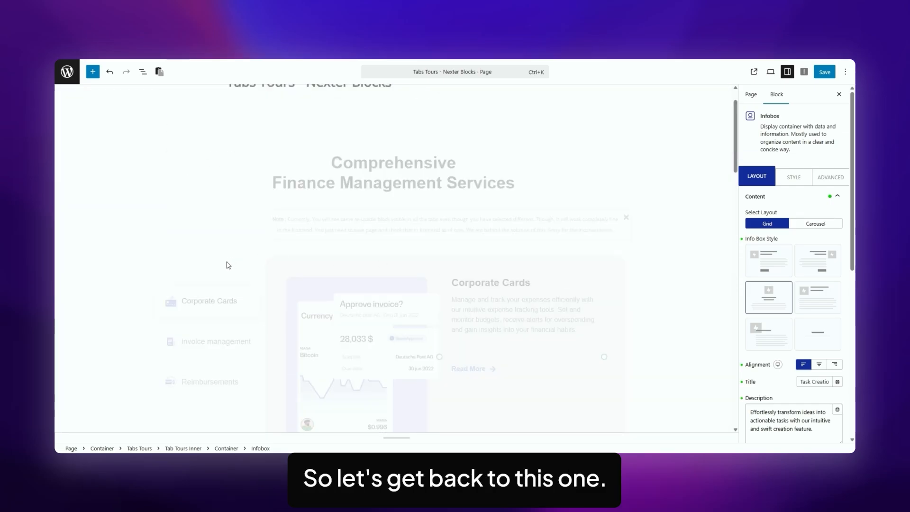
- Try a Horizontal layout on the finance tabs block, then set it back to Vertical
left_click(193, 280)
left_click(753, 217)
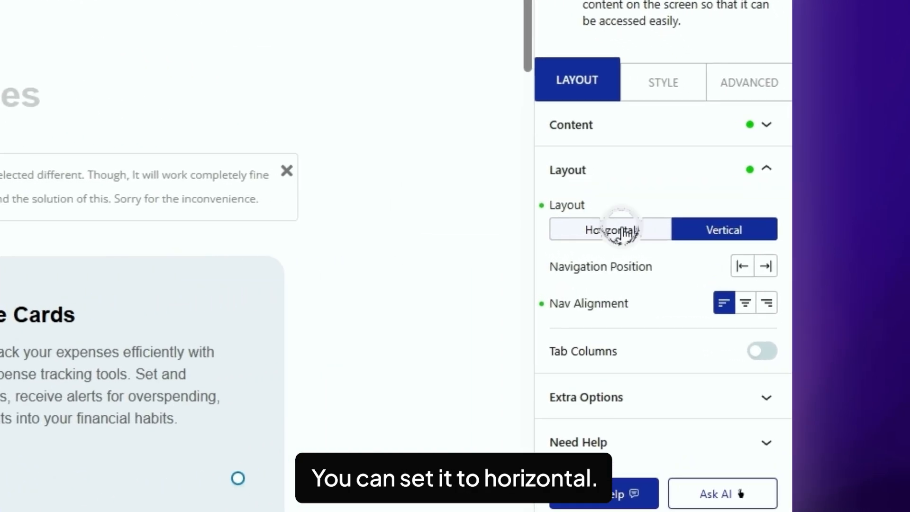
left_click(773, 244)
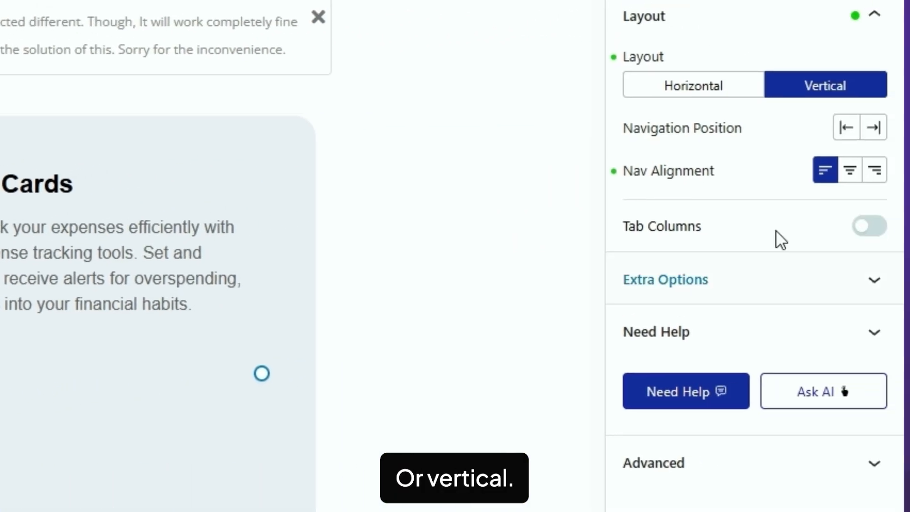
left_click(603, 137)
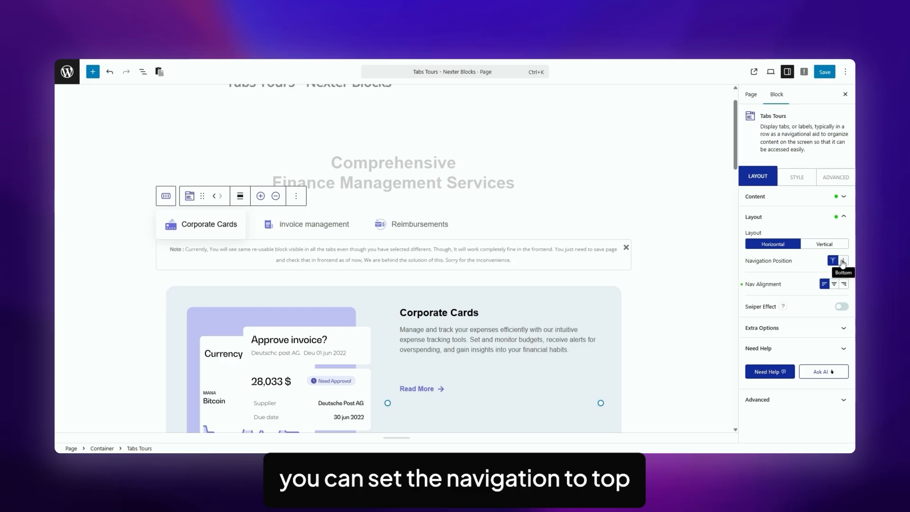
scroll(526, 264, "down", 1)
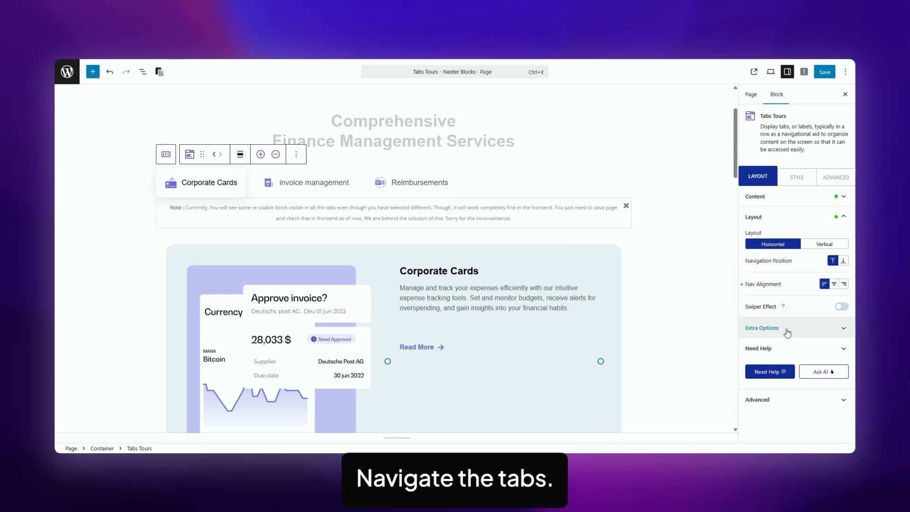
left_click(819, 244)
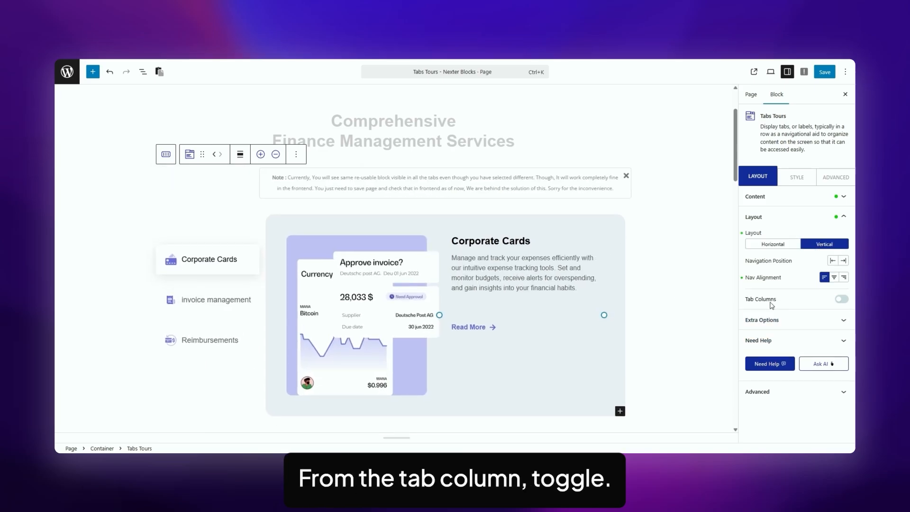
- Enable Tab Columns, raise Columns to 2 and expand Extra Options
left_click(839, 299)
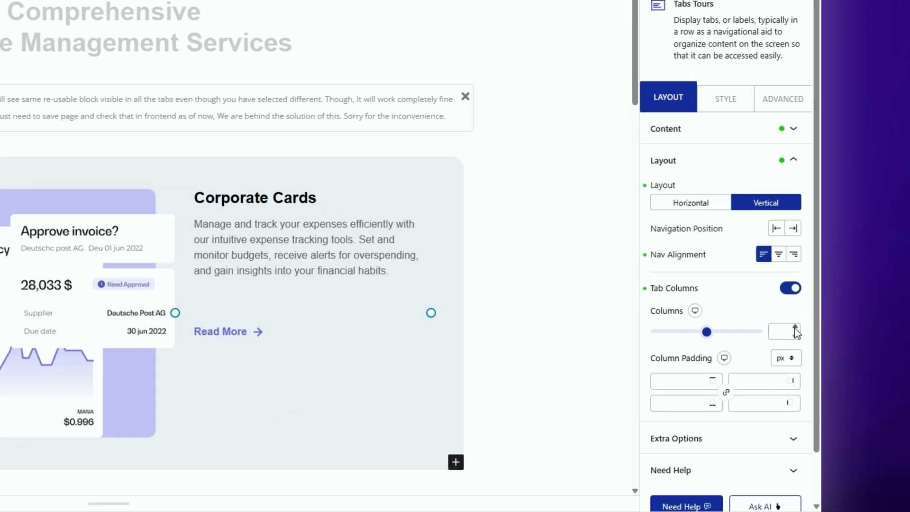
left_click(838, 324)
left_click(837, 325)
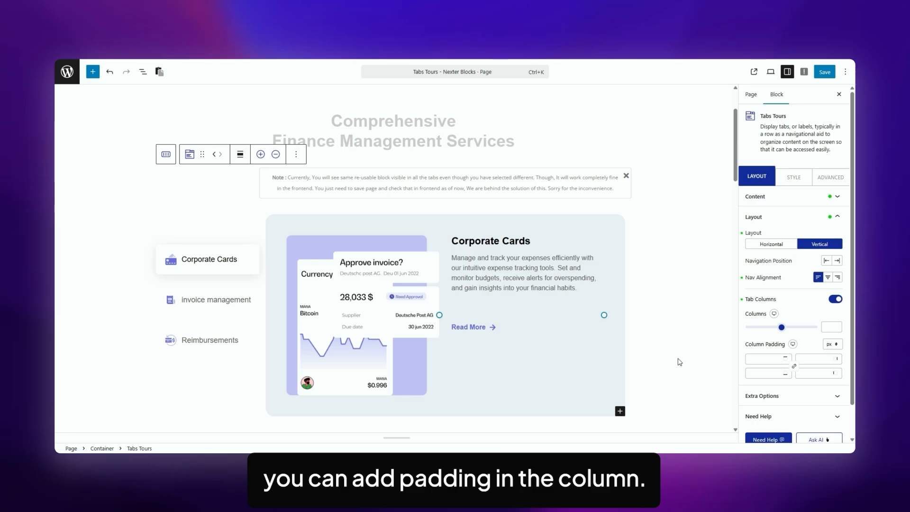
left_click(767, 396)
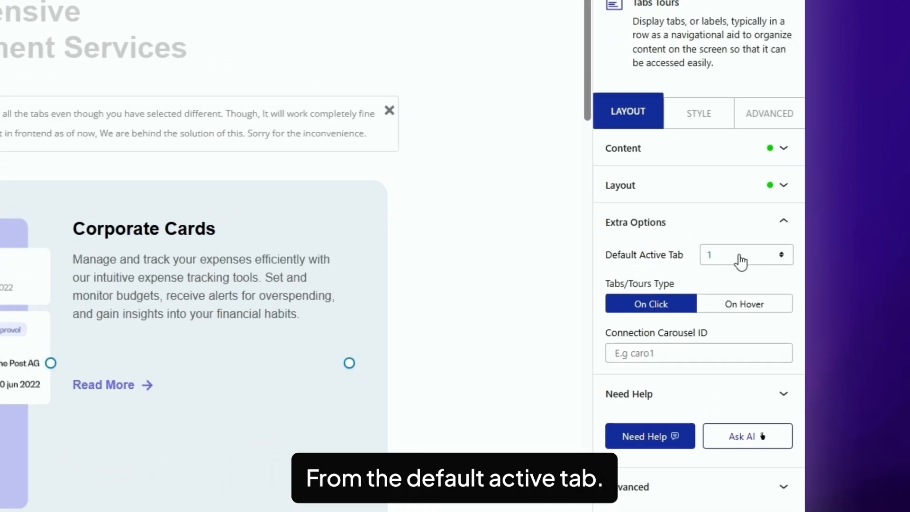
- Keep Default Active Tab at 1 and switch the block sidebar to the Style tab
left_click(819, 256)
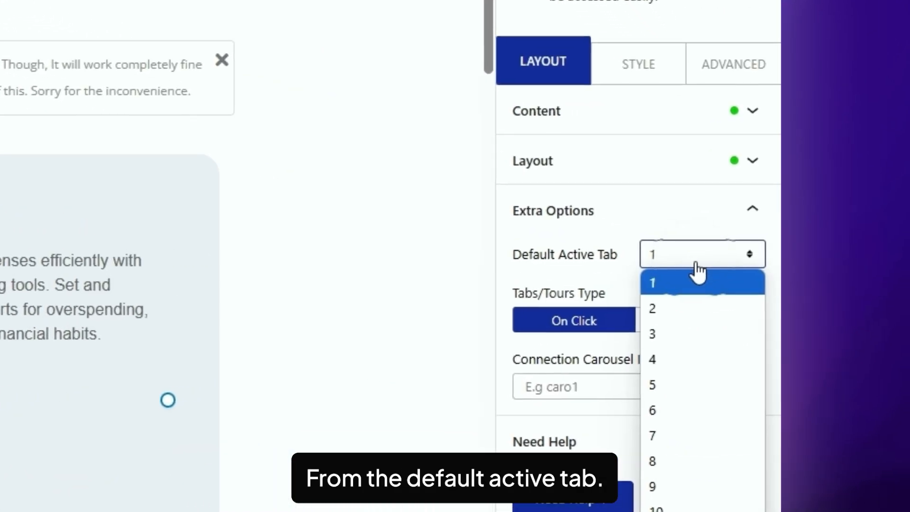
left_click(628, 68)
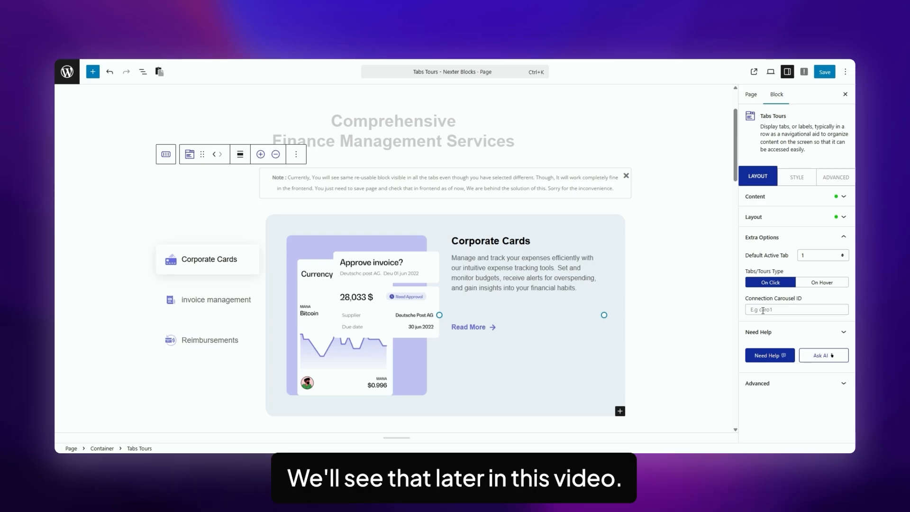
left_click(797, 177)
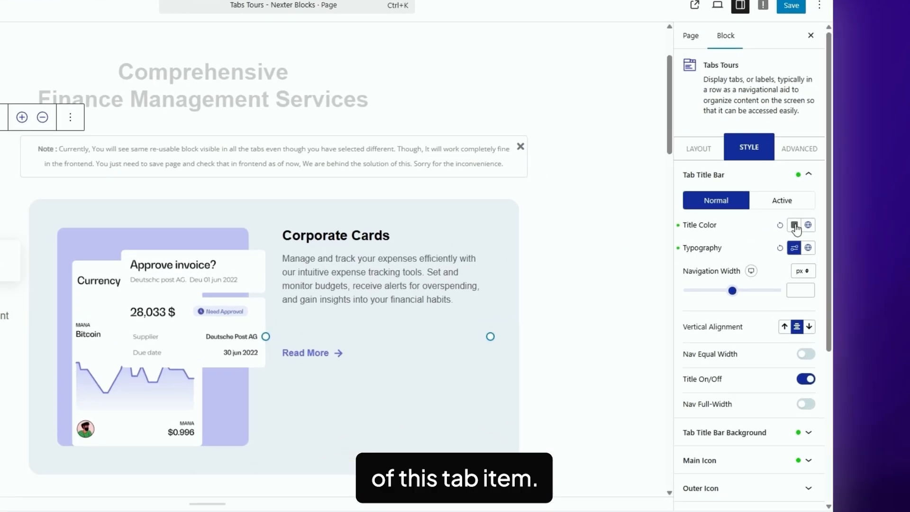
left_click(827, 233)
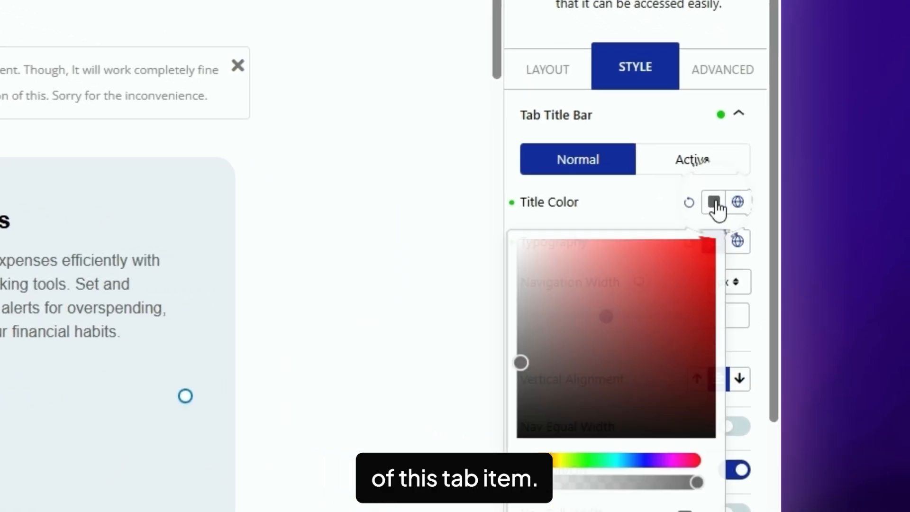
left_click(816, 254)
left_click(444, 332)
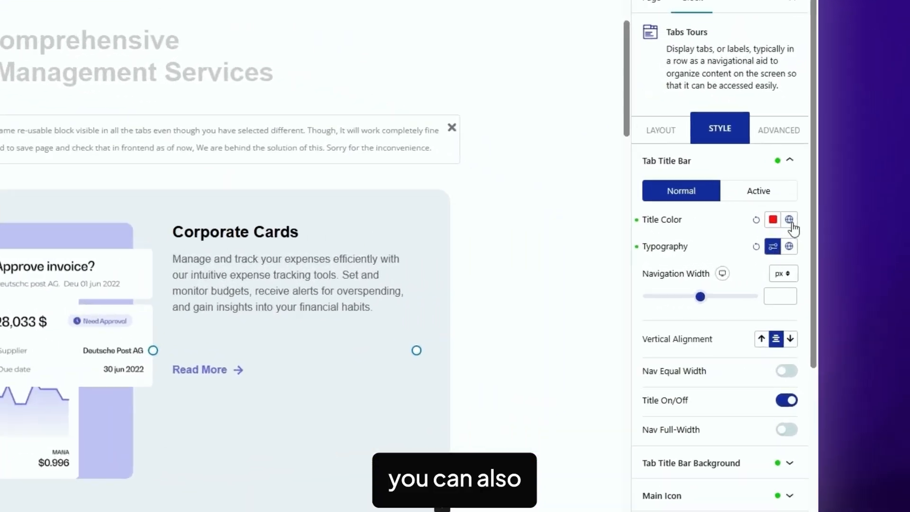
left_click(789, 219)
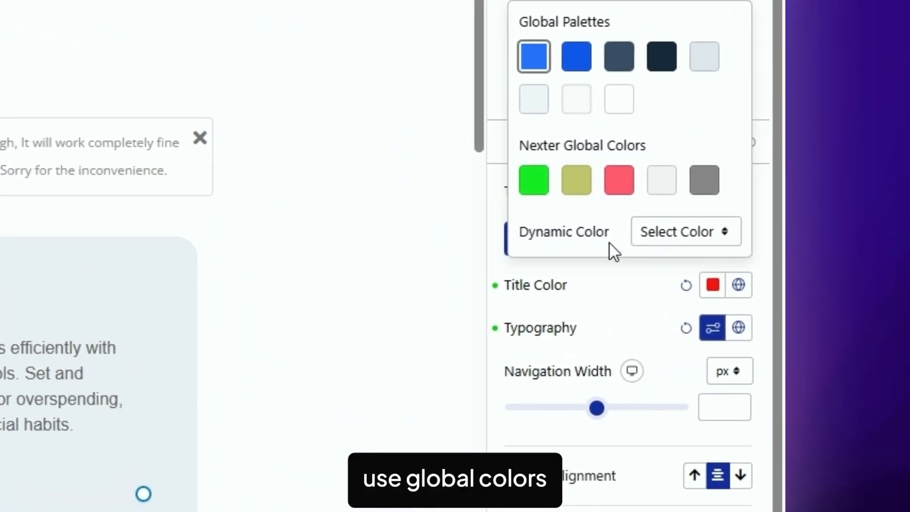
left_click(616, 290)
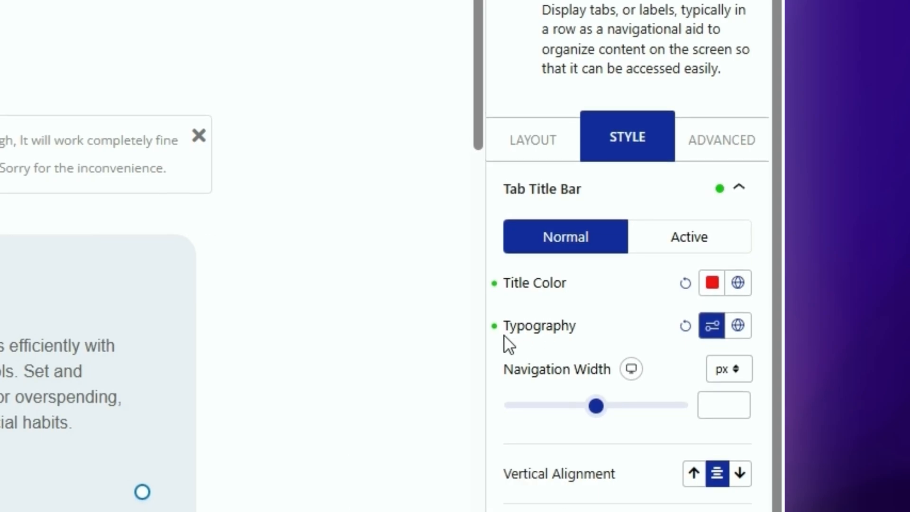
left_click(711, 321)
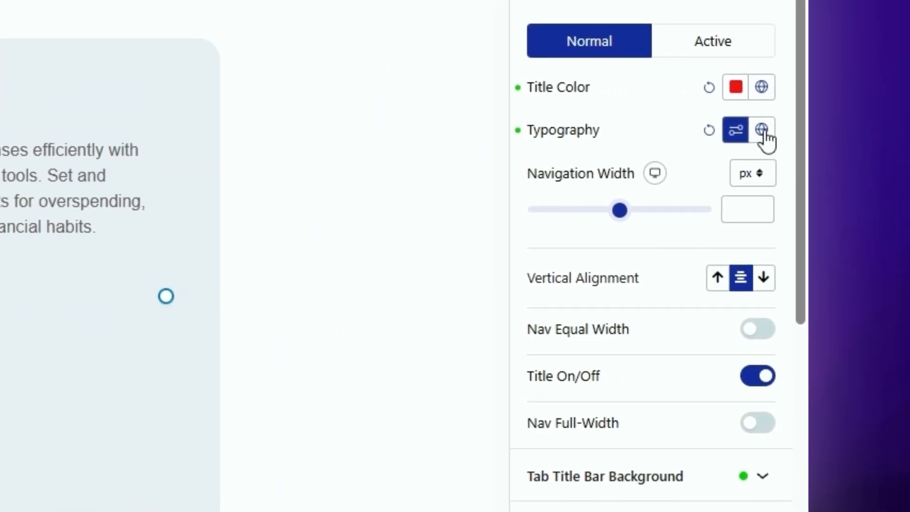
left_click(762, 130)
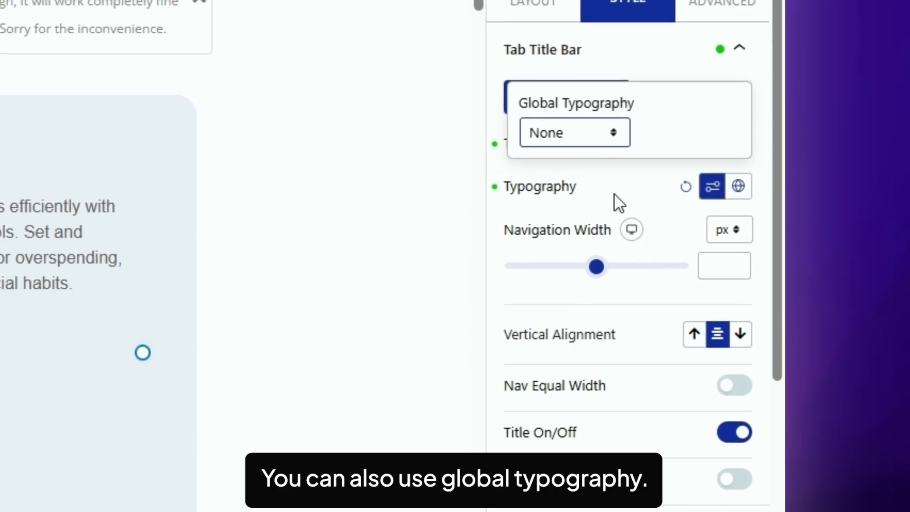
left_click(613, 187)
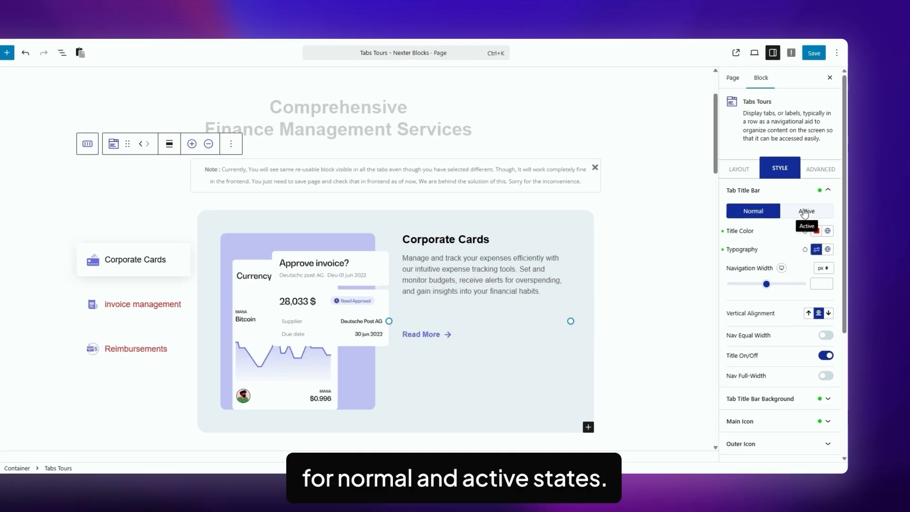
- Style the Active tab title, trying top and bottom vertical alignment before settling on centre
left_click(818, 216)
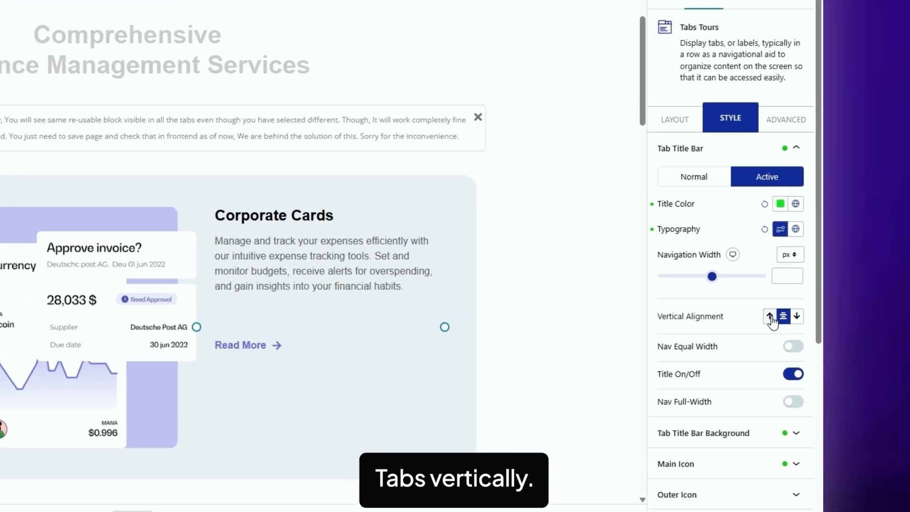
left_click(770, 316)
left_click(797, 317)
left_click(783, 317)
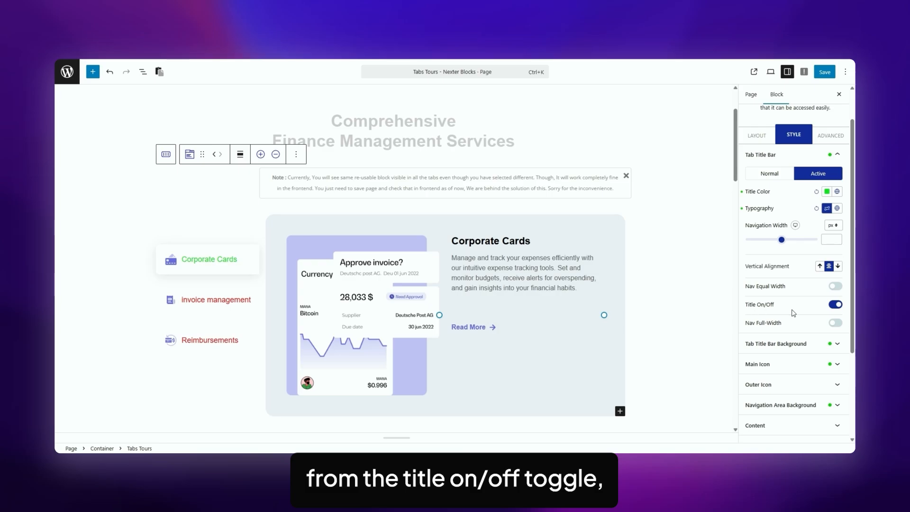
- Toggle tab titles off and back on, enable Nav Full-Width and set width to 555
left_click(834, 305)
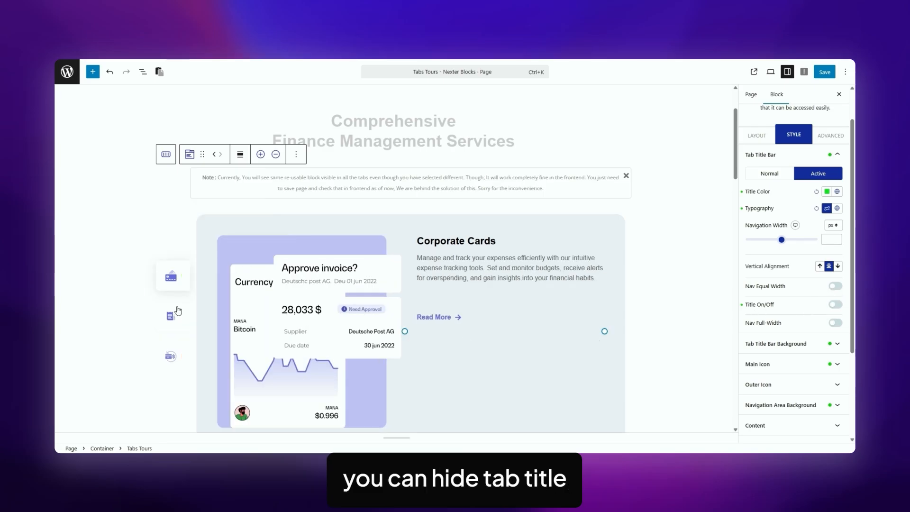
left_click(835, 304)
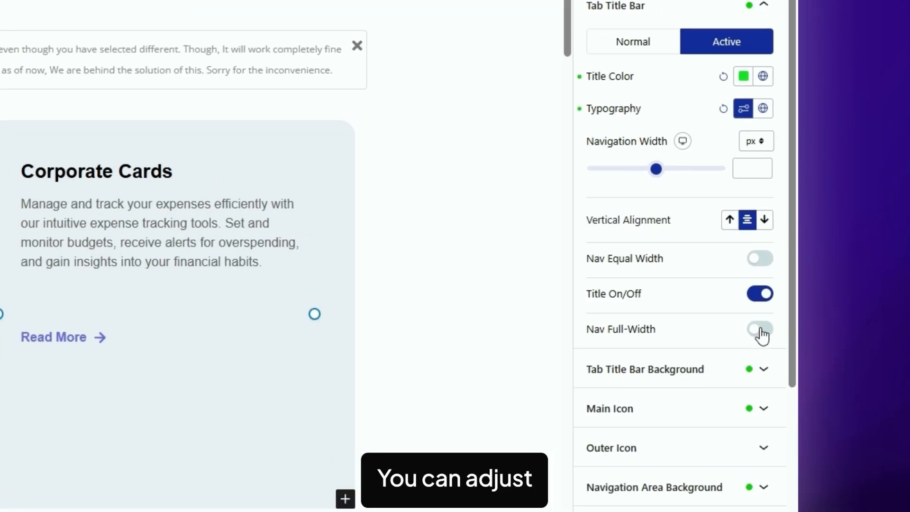
left_click(760, 329)
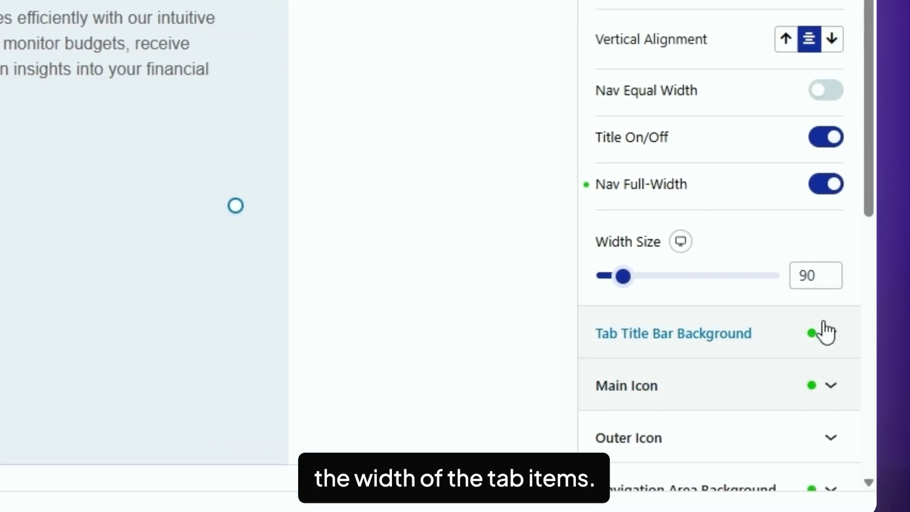
left_click_drag(588, 276, 666, 288)
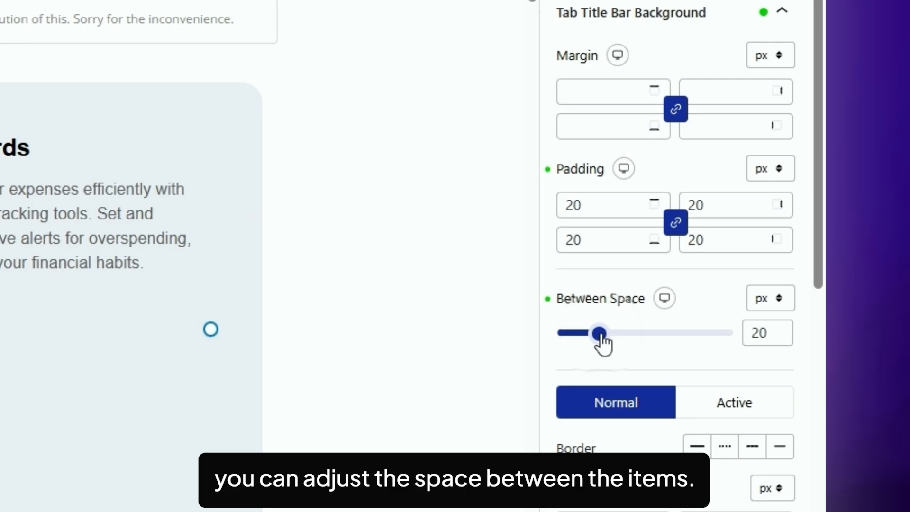
- Adjust the space between tabs, then reset it to 20
left_click_drag(764, 320, 782, 319)
left_click_drag(604, 339, 550, 337)
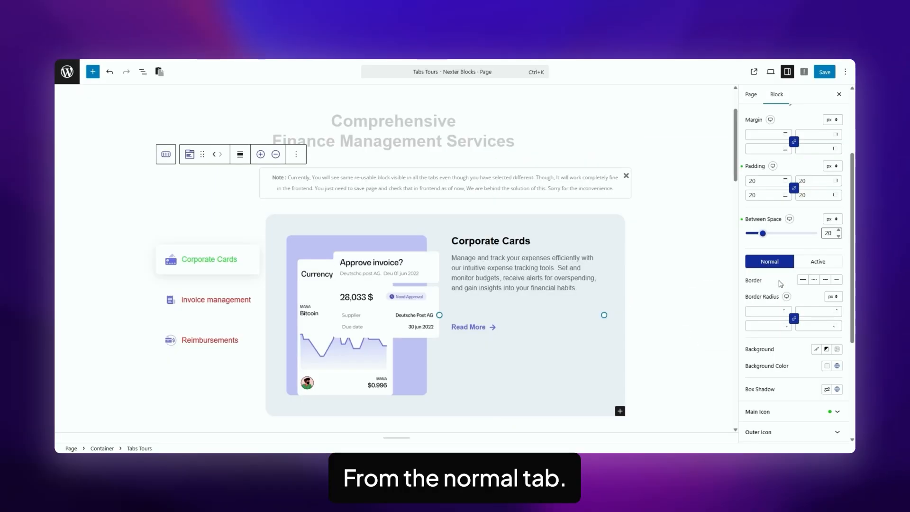
scroll(780, 283, "down", 1)
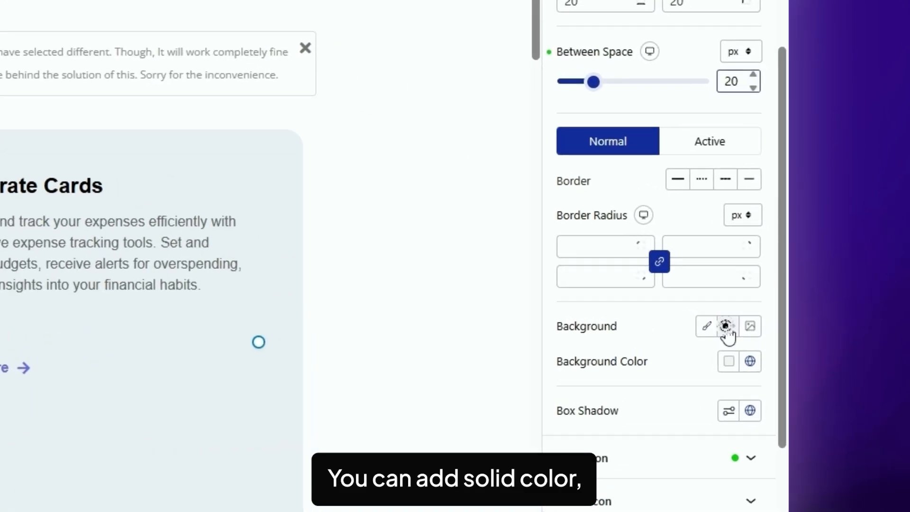
- Try gradient and image title bar backgrounds, settle on solid colour, and check Active and Normal states
left_click(826, 308)
left_click(734, 336)
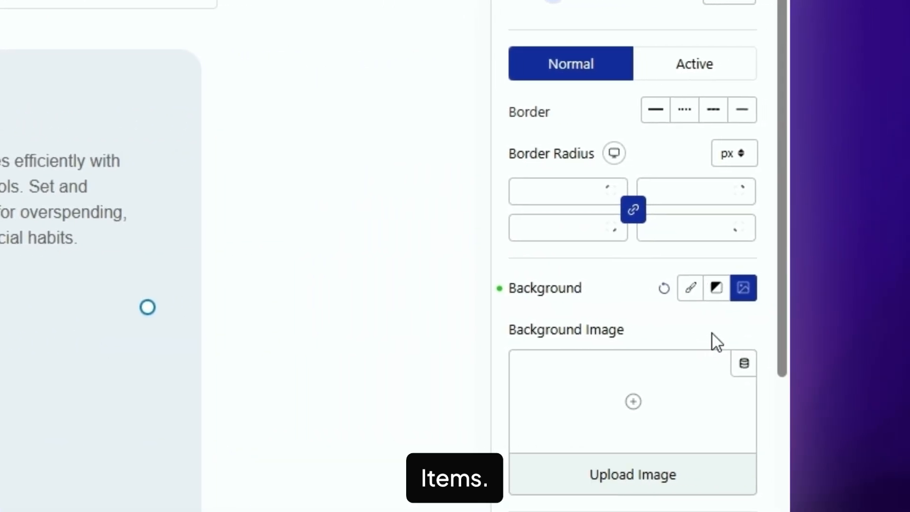
left_click(685, 291)
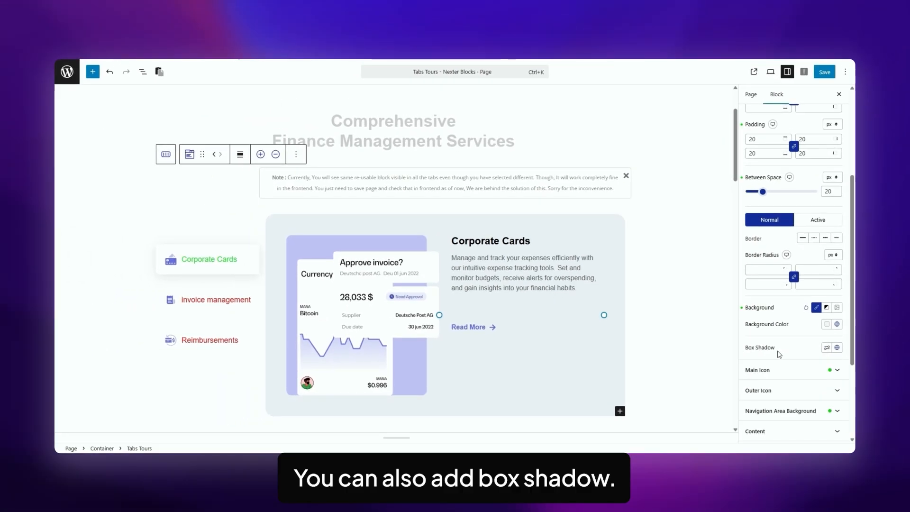
scroll(789, 351, "up", 2)
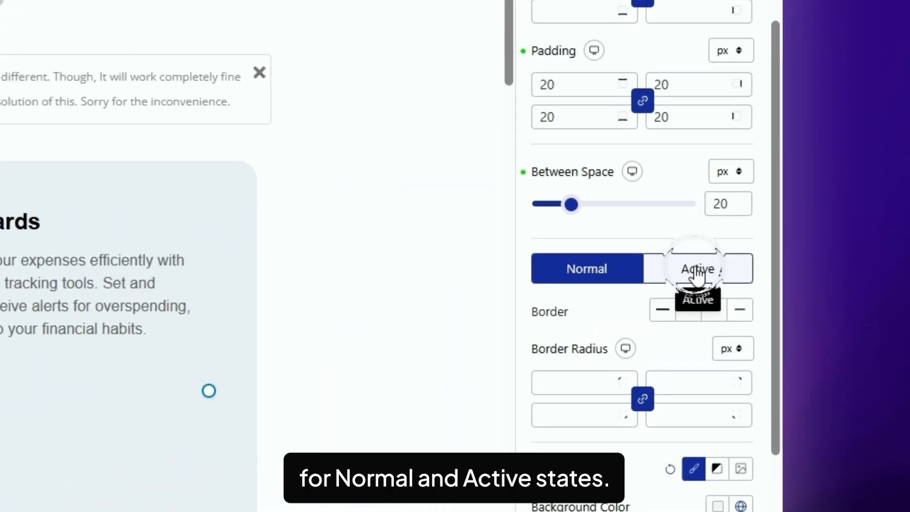
left_click(819, 264)
left_click(580, 280)
scroll(588, 322, "down", 5)
left_click(593, 349)
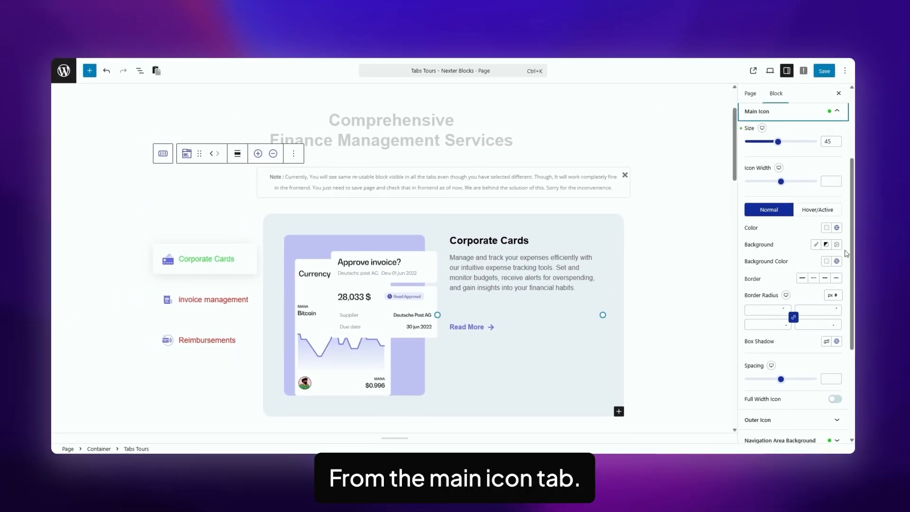
scroll(847, 253, "up", 5)
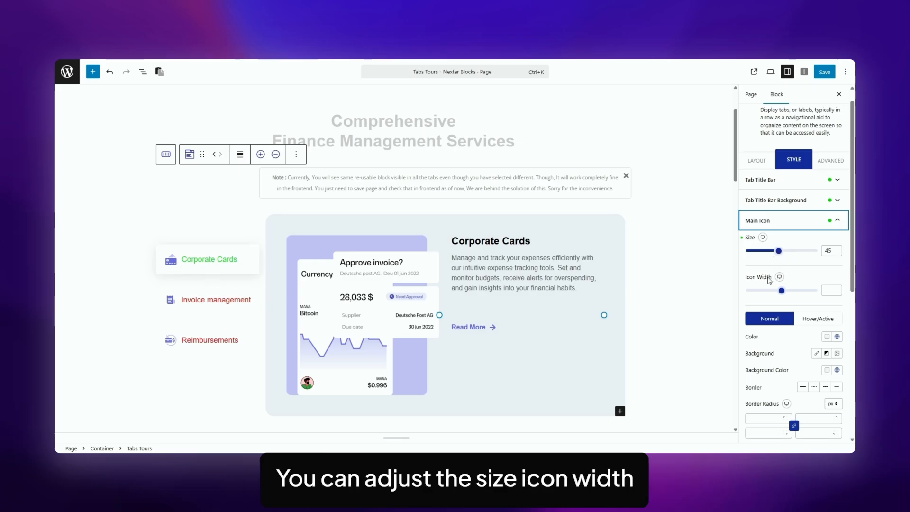
scroll(783, 270, "down", 2)
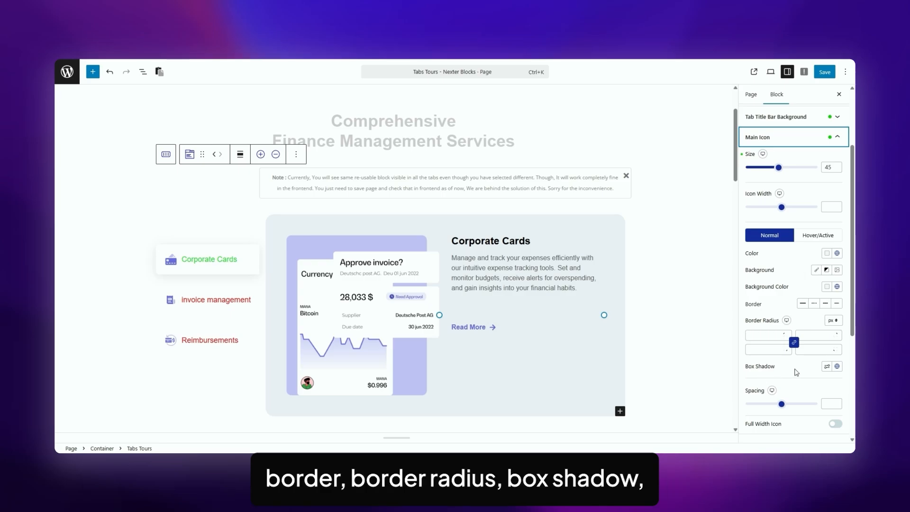
left_click(818, 235)
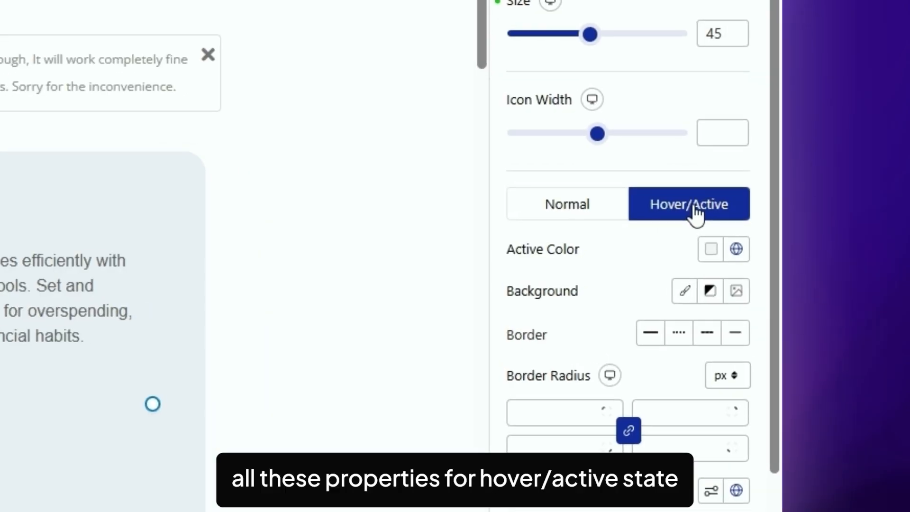
left_click(564, 213)
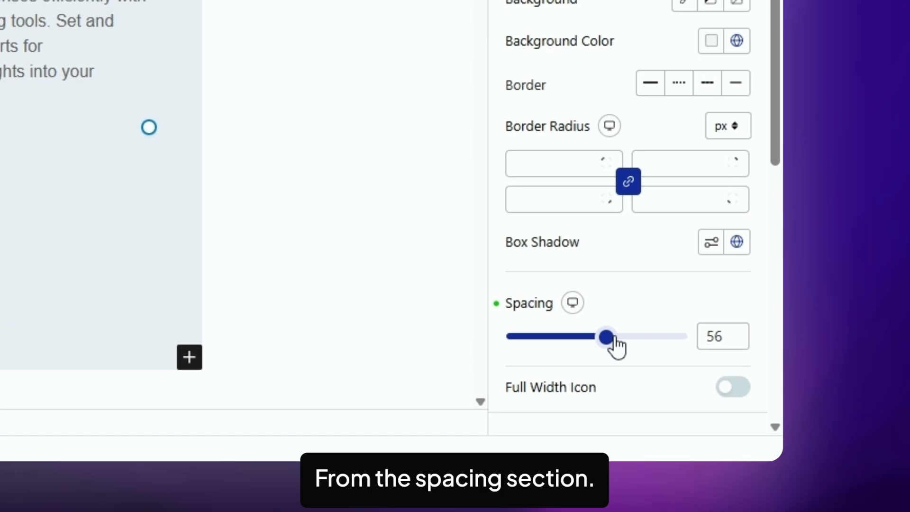
left_click_drag(615, 336, 616, 337)
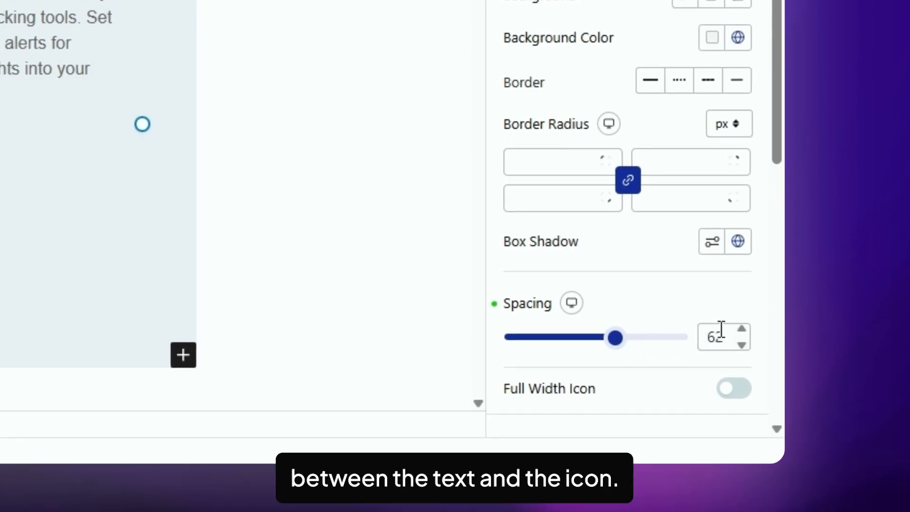
double_click(721, 328)
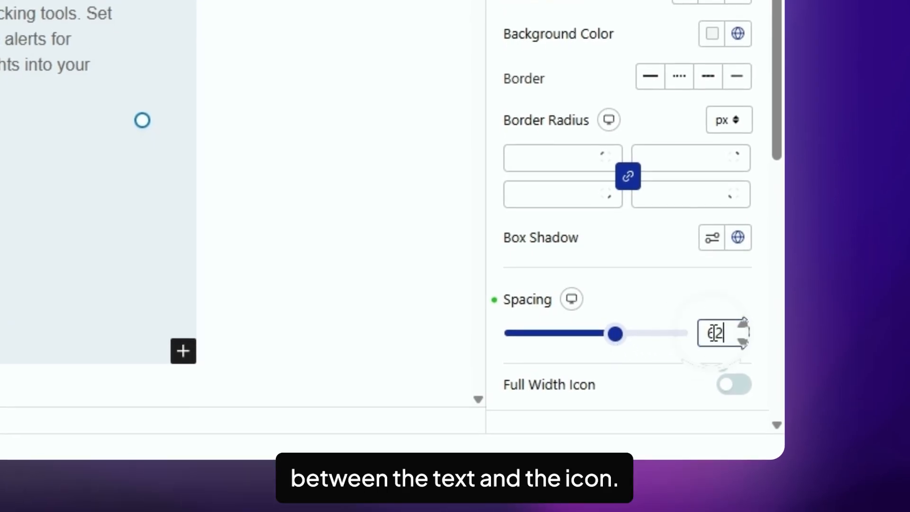
key("BackSpace")
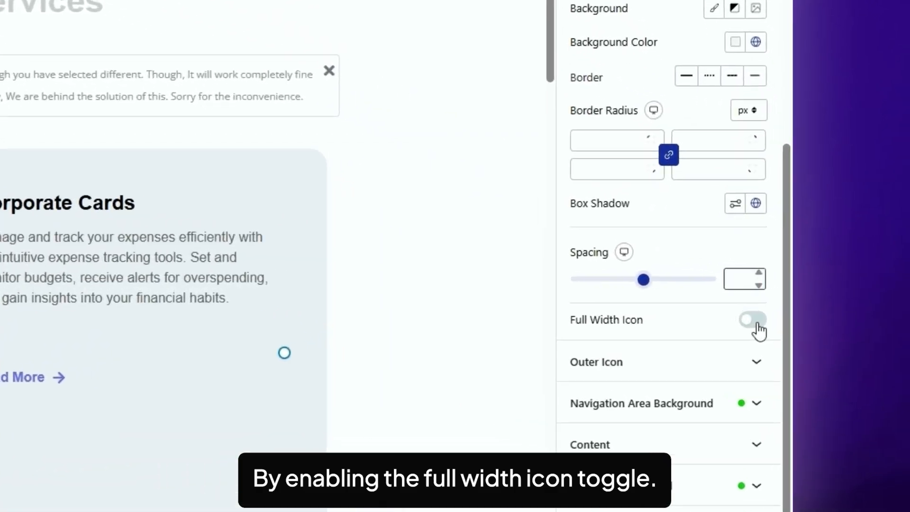
left_click(835, 298)
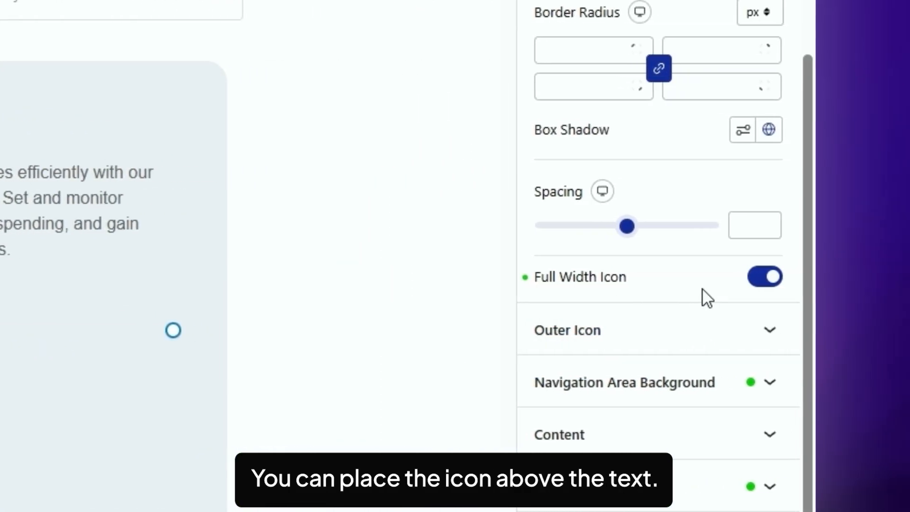
left_click(763, 277)
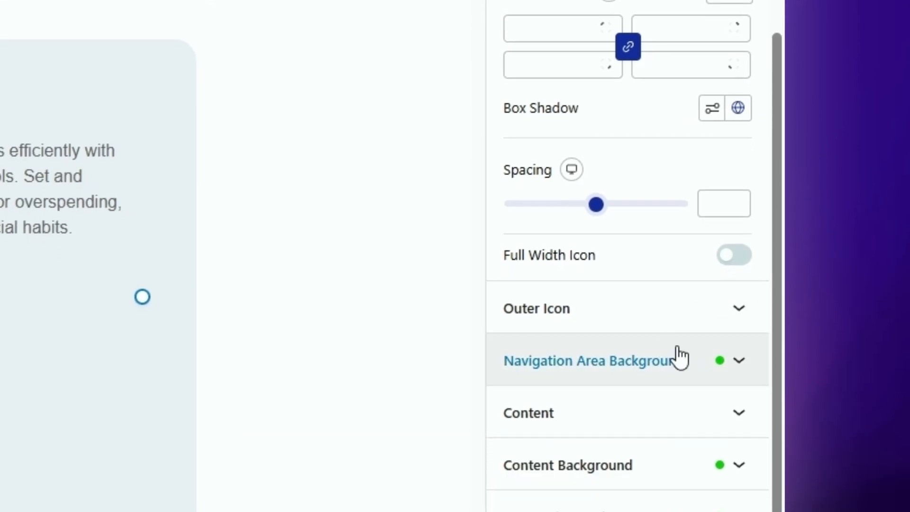
- Expand the Outer Icon style section of the Tabs Tours block and scroll through it
left_click(668, 334)
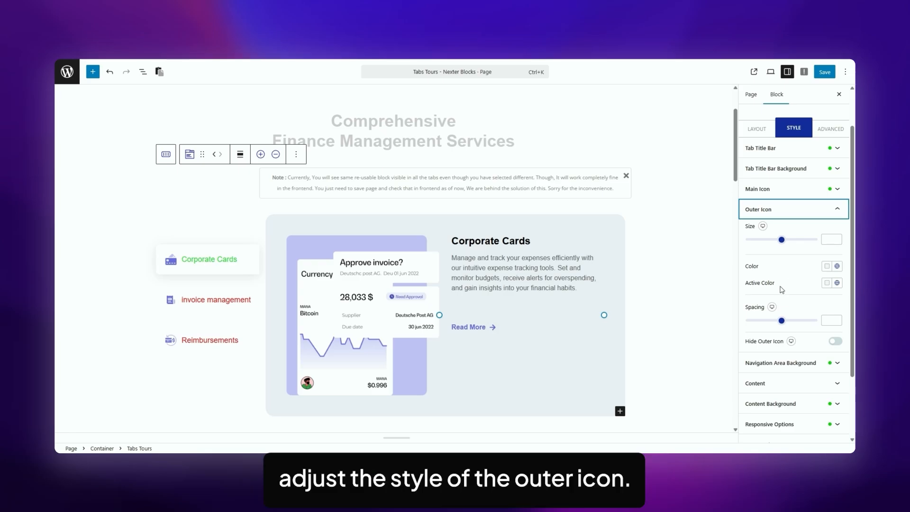
scroll(803, 272, "down", 1)
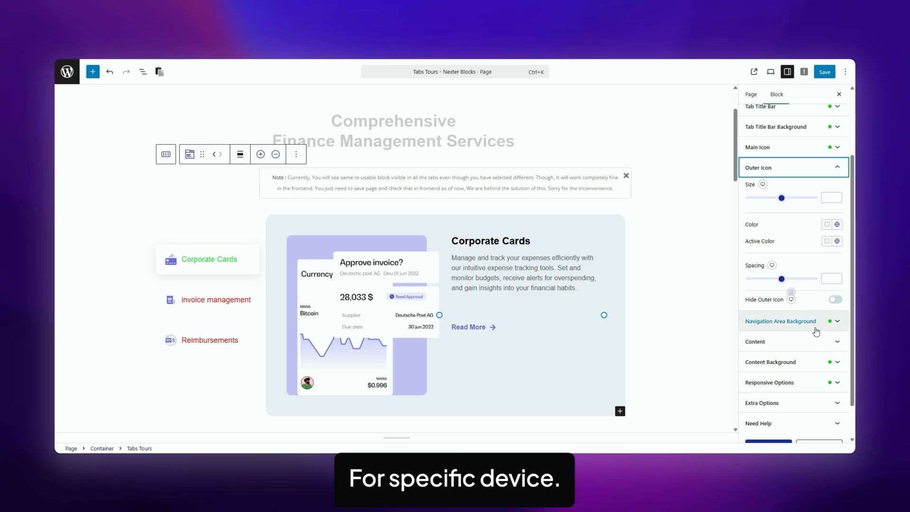
- Expand the navigation background settings and scroll down to the Content Typography and Text Color options
left_click(781, 320)
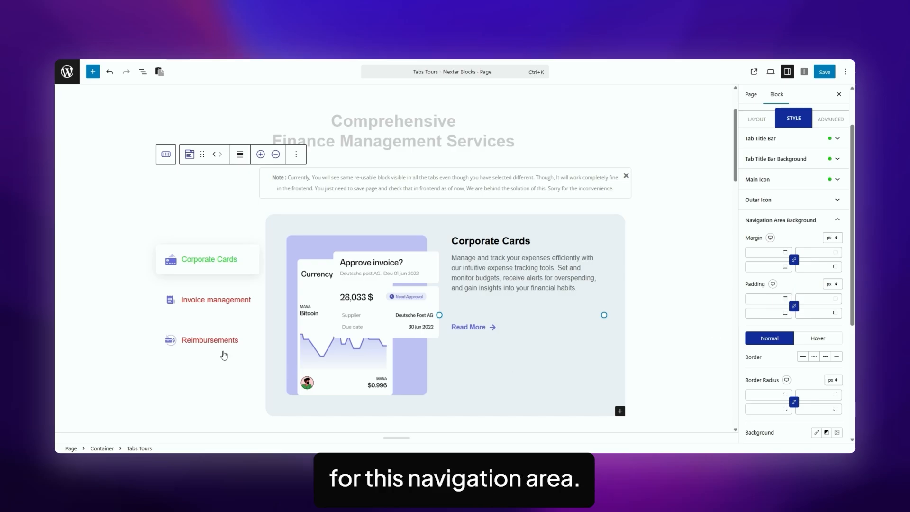
scroll(782, 315, "down", 4)
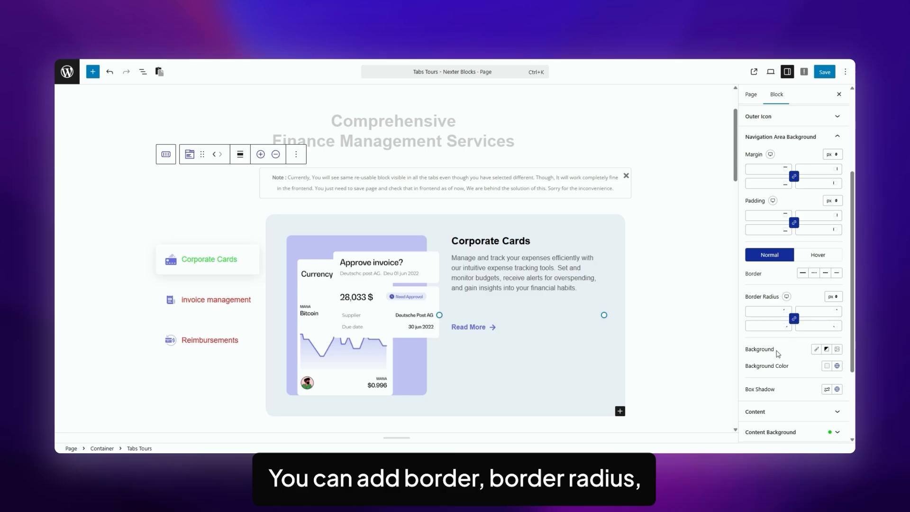
scroll(749, 351, "down", 1)
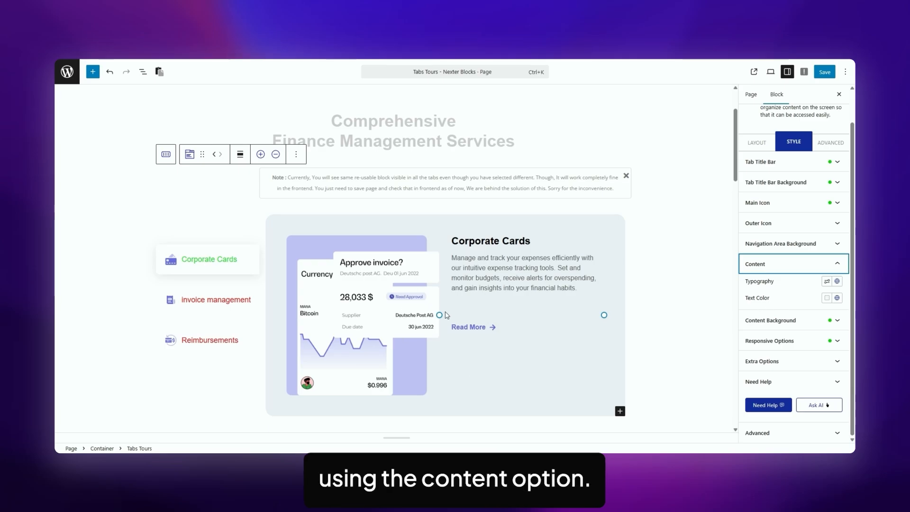
- Check the Corporate Cards tab item in Layout, then return to the block's Style settings
left_click(758, 145)
left_click(780, 229)
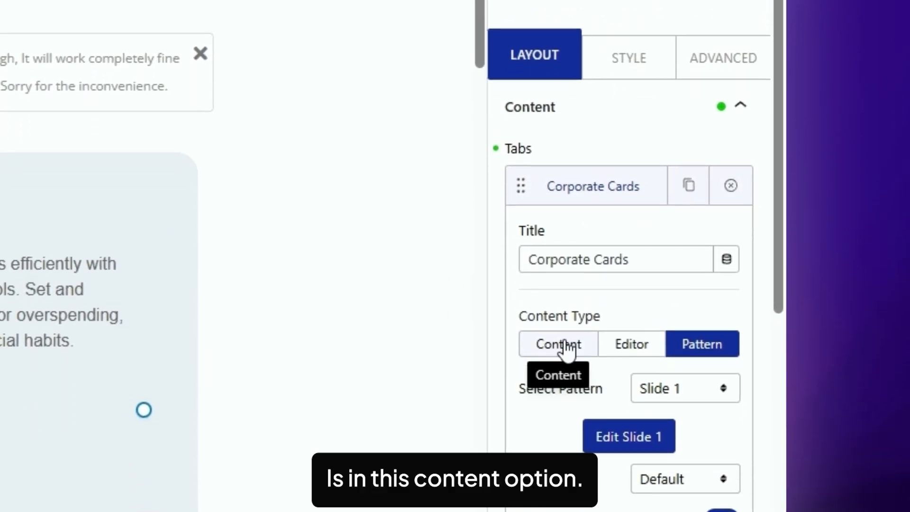
left_click(628, 57)
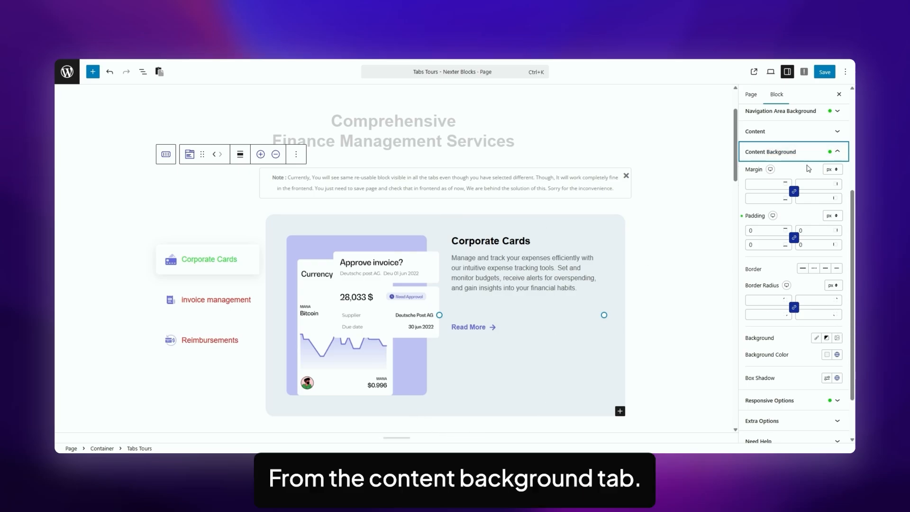
- Try a 15 margin on the content area, then clear it again
left_click(767, 185)
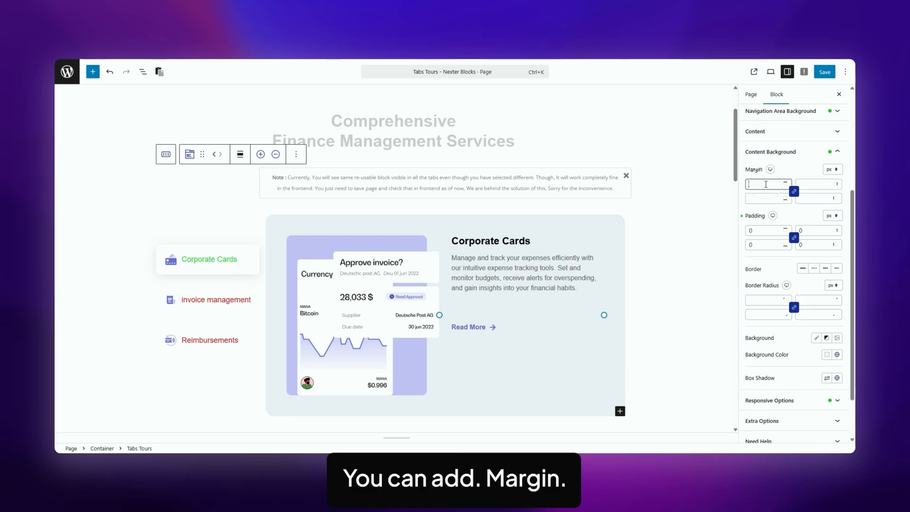
type("15")
key("BackSpace")
key("BackSpace")
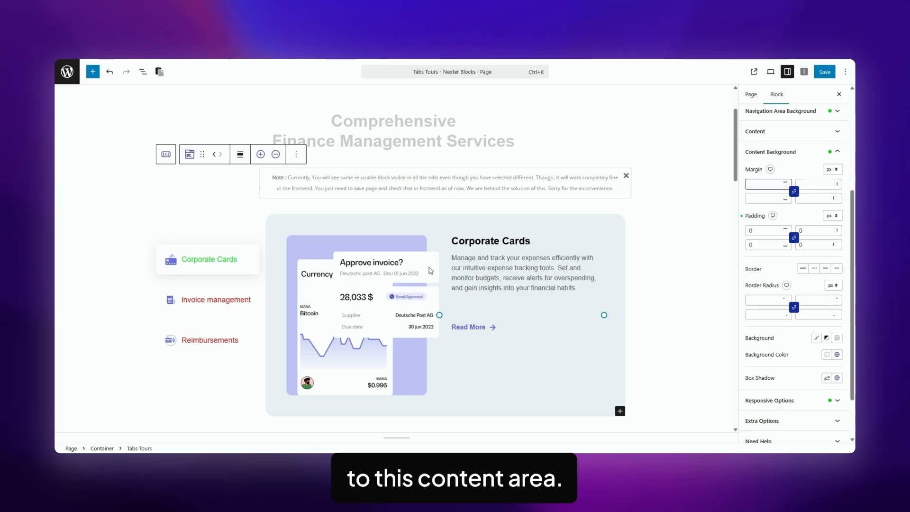
- Try a red content background, reset it, and expand Responsive Options
left_click(827, 354)
left_click(825, 175)
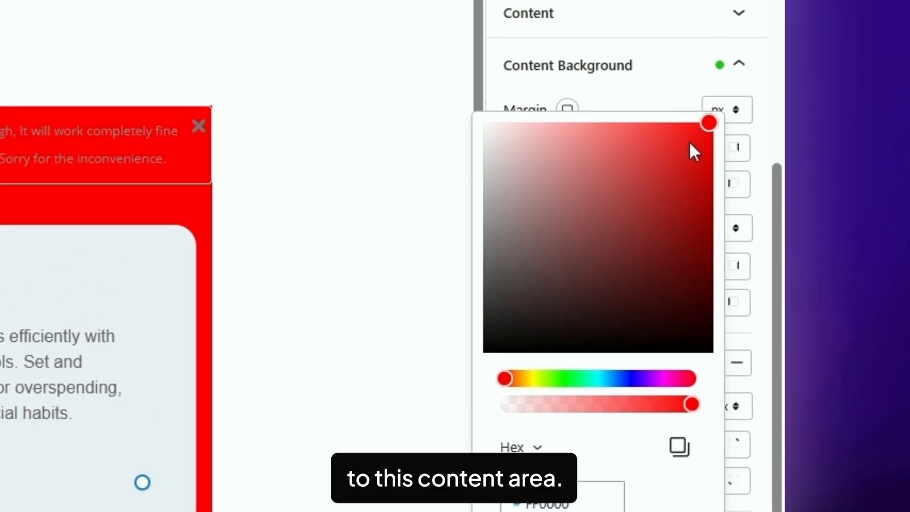
left_click(817, 355)
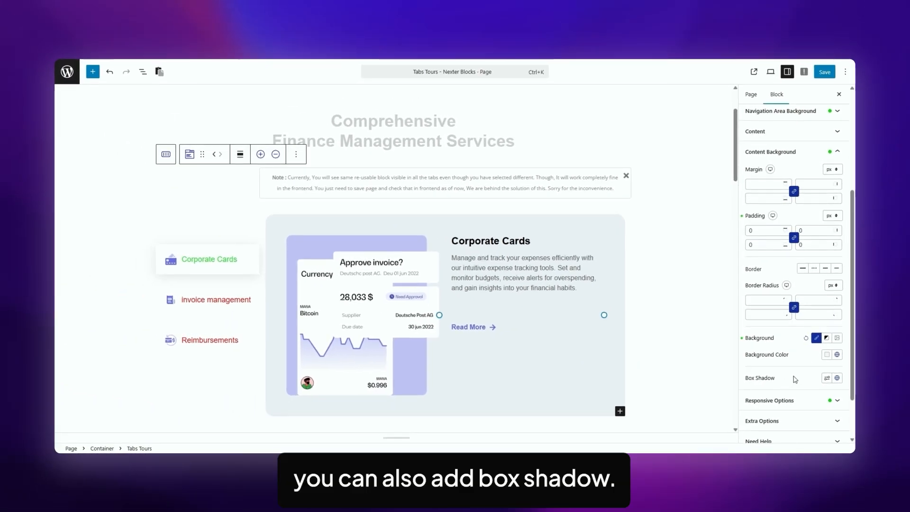
left_click(787, 401)
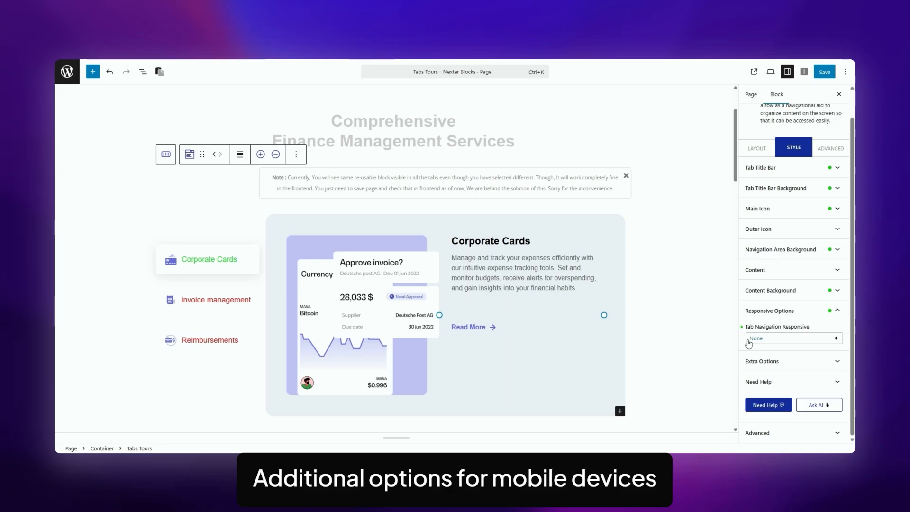
- Try Full Width, then One By One, for the responsive tab navigation
left_click(798, 339)
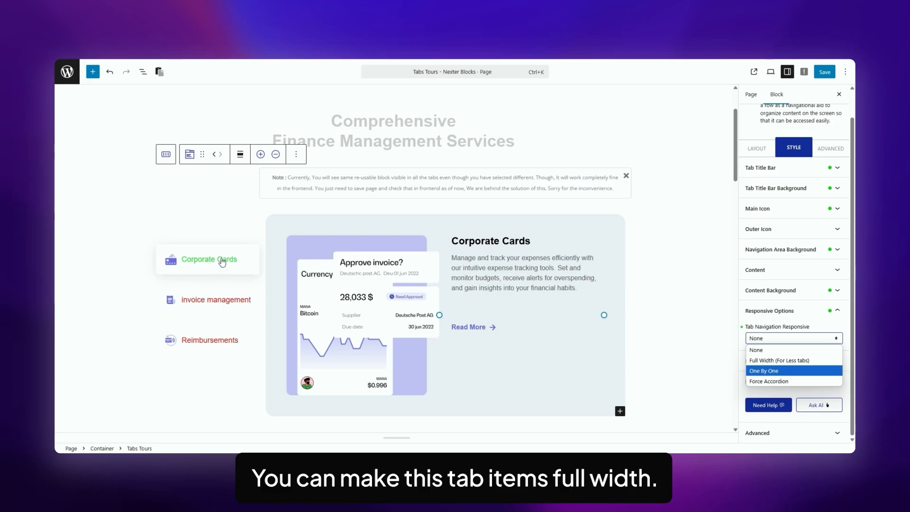
left_click(772, 360)
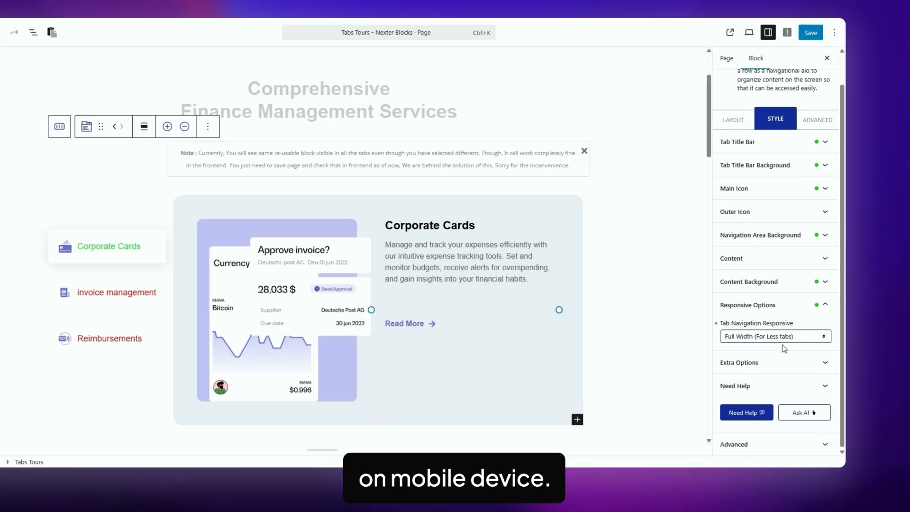
left_click(801, 338)
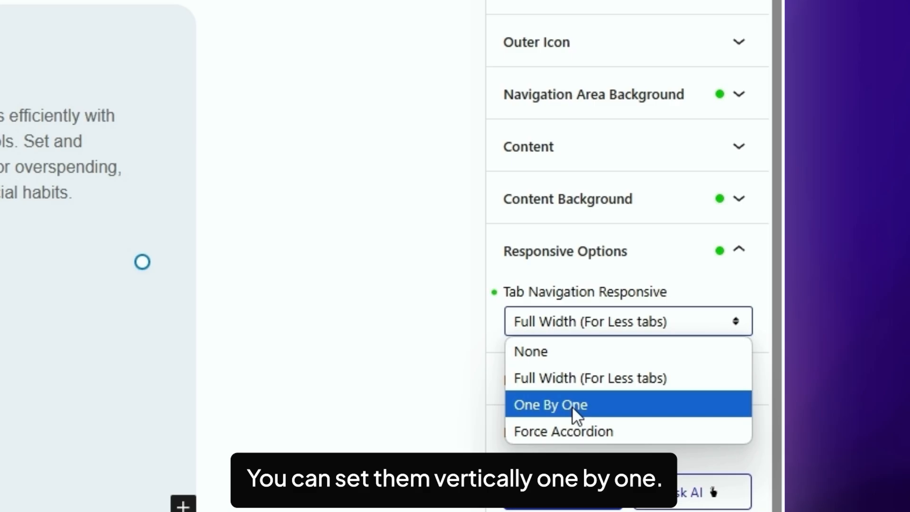
left_click(573, 406)
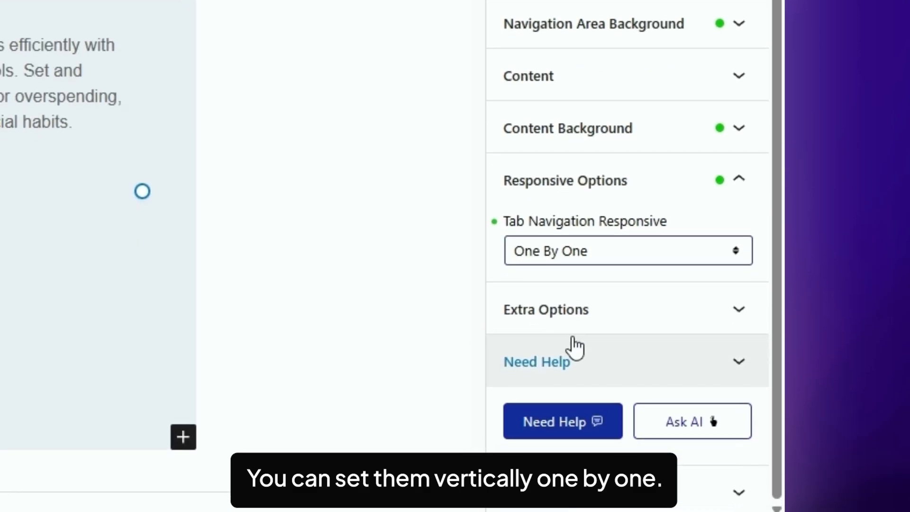
- Set Tab Navigation Responsive to Force Accordion and expand Extra Options
left_click(583, 251)
left_click(584, 362)
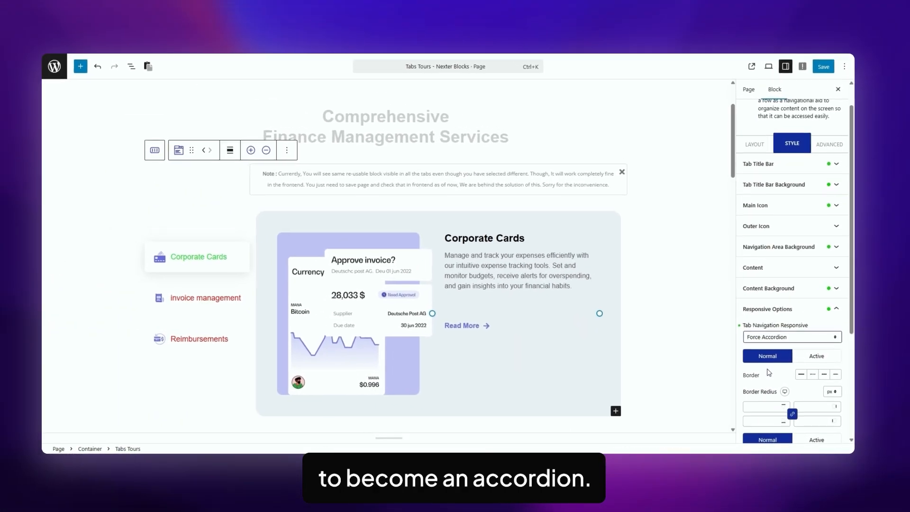
scroll(769, 360, "down", 3)
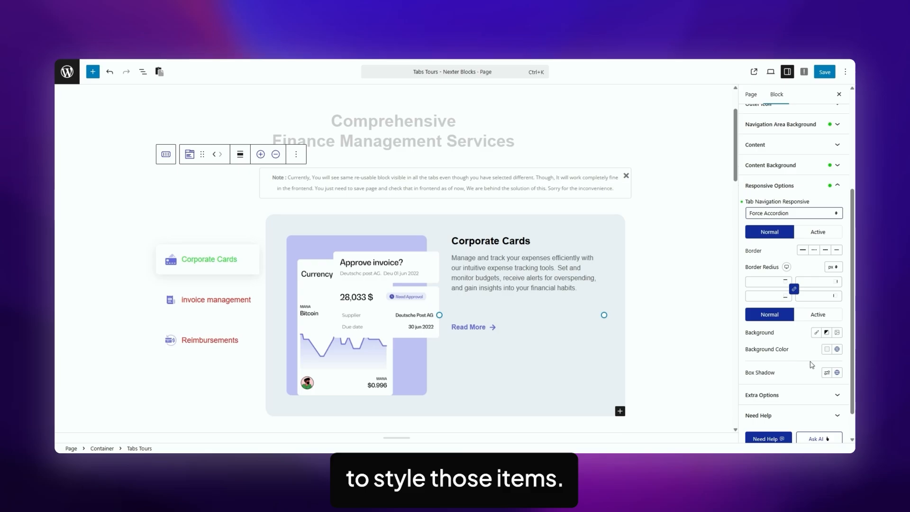
left_click(787, 395)
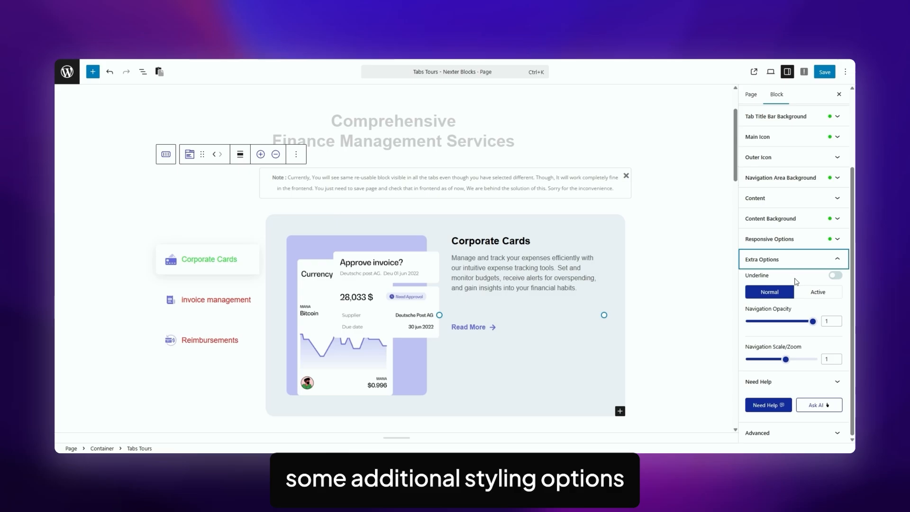
- Turn on the tab-title Underline, then move down to the Crafting Visual Experiences tabs section
left_click(837, 275)
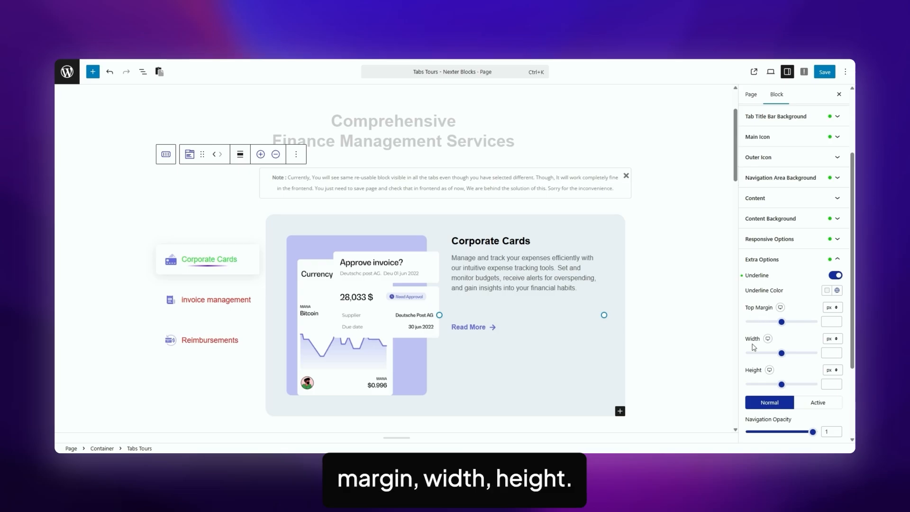
scroll(803, 341, "down", 2)
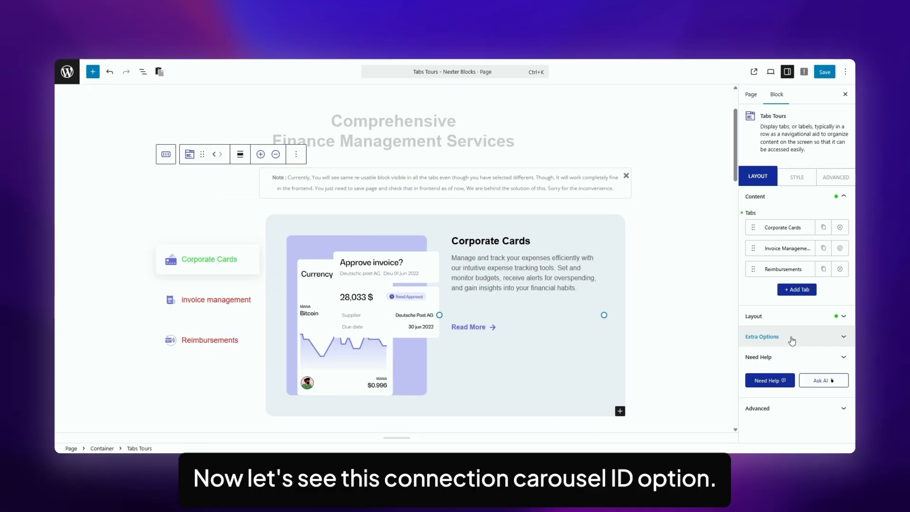
left_click(763, 339)
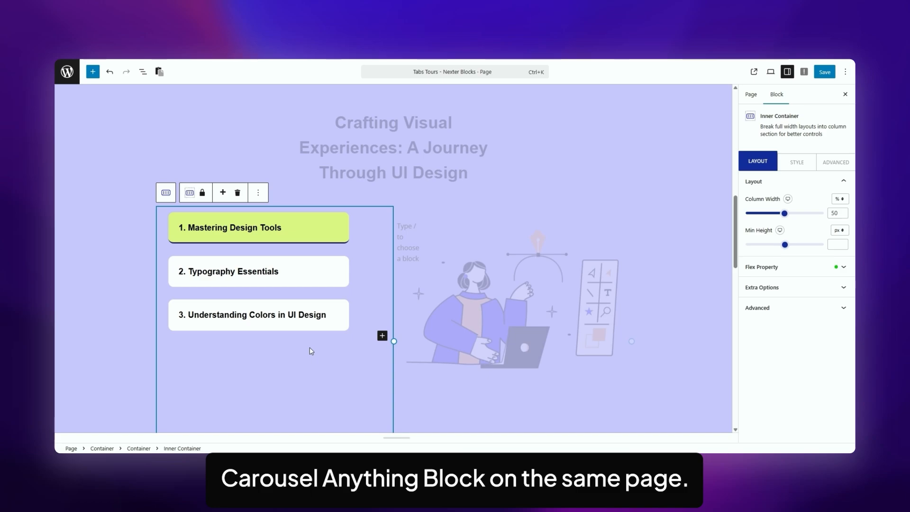
- Check the second tabs' Connection Carousel ID tab-design-tool-2 against the carousel's Remote Sync ID
left_click(310, 349)
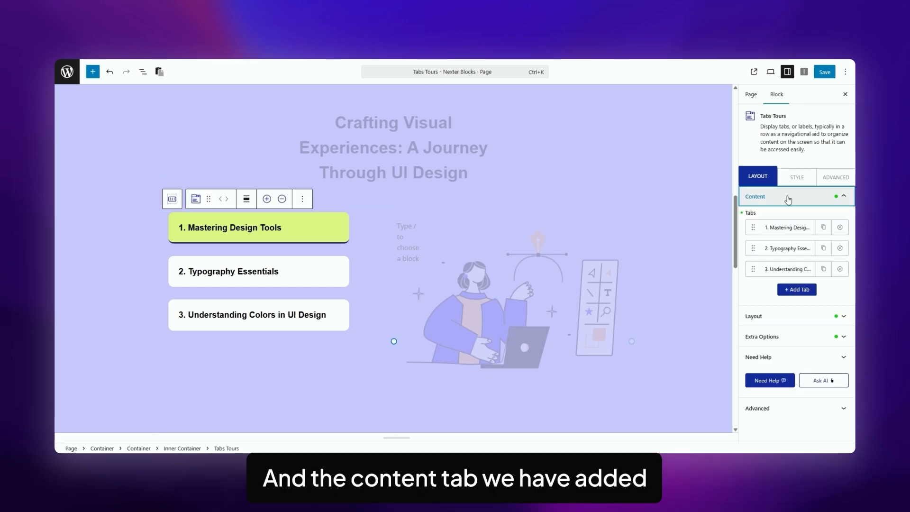
left_click(781, 229)
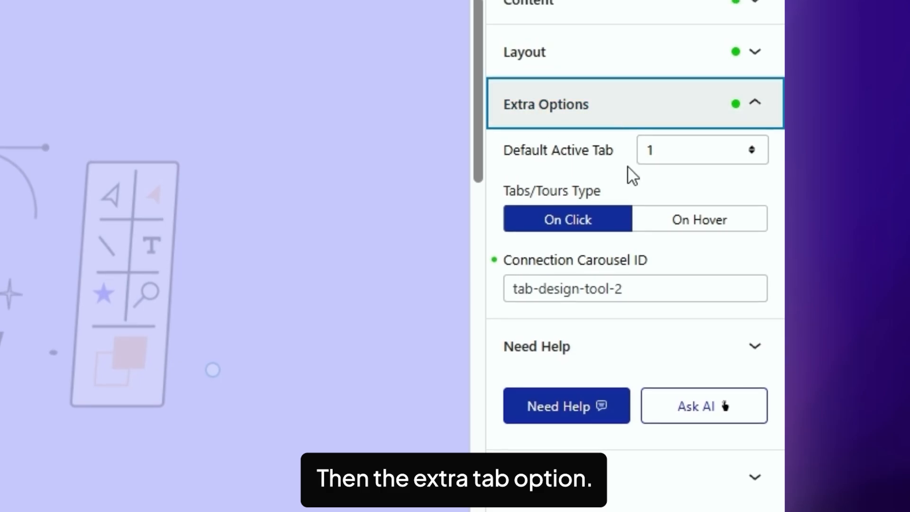
left_click_drag(638, 289, 518, 297)
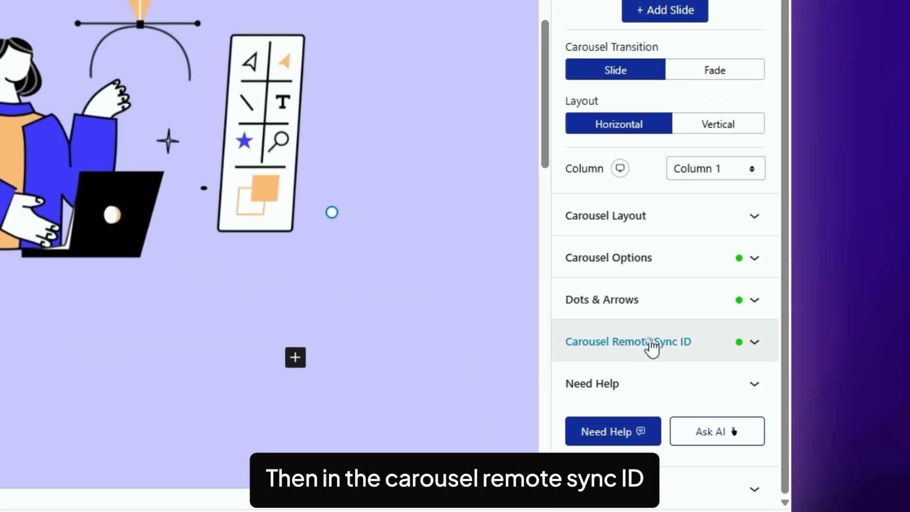
left_click(652, 342)
left_click_drag(660, 152, 751, 152)
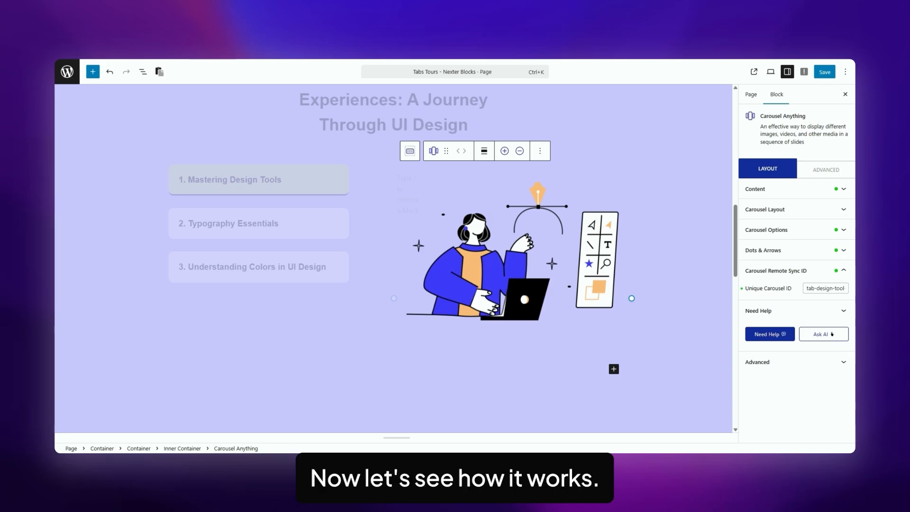
- Preview the live page and click tabs 1, 2 and 3 to watch the carousel change
left_click(771, 72)
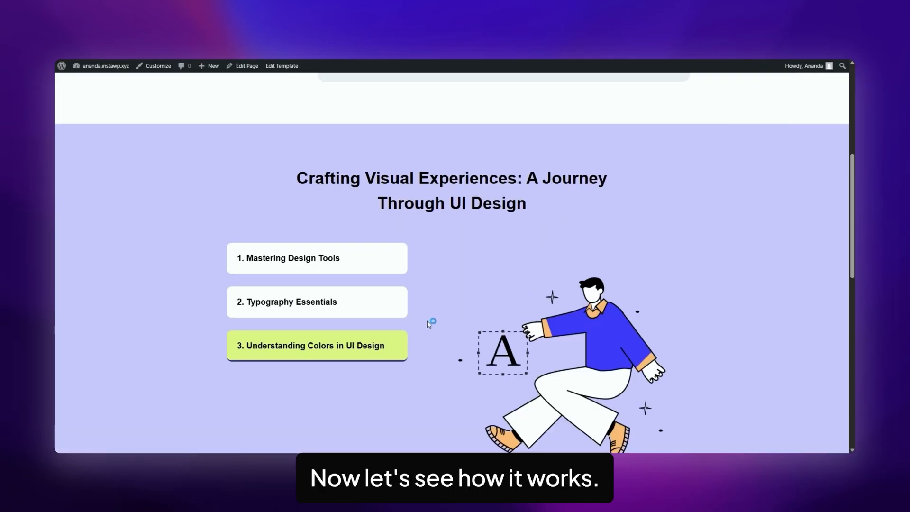
left_click(338, 262)
left_click(328, 305)
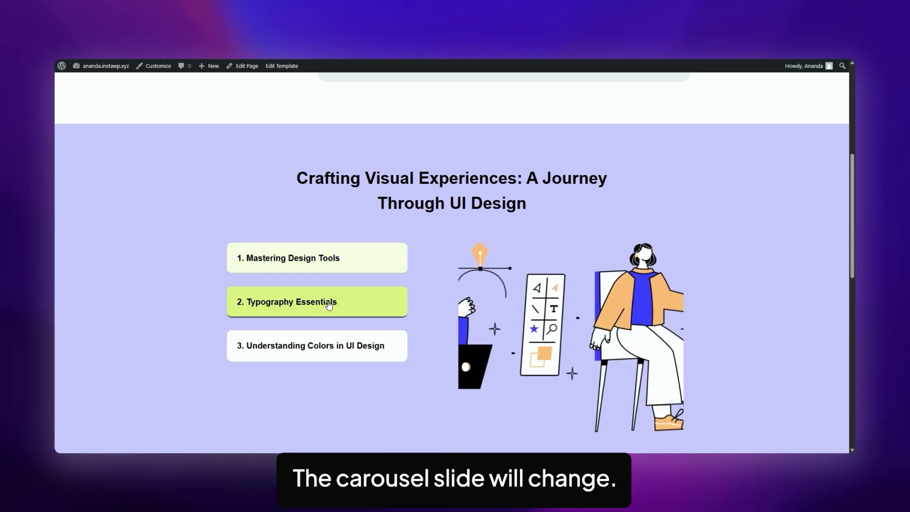
left_click(320, 346)
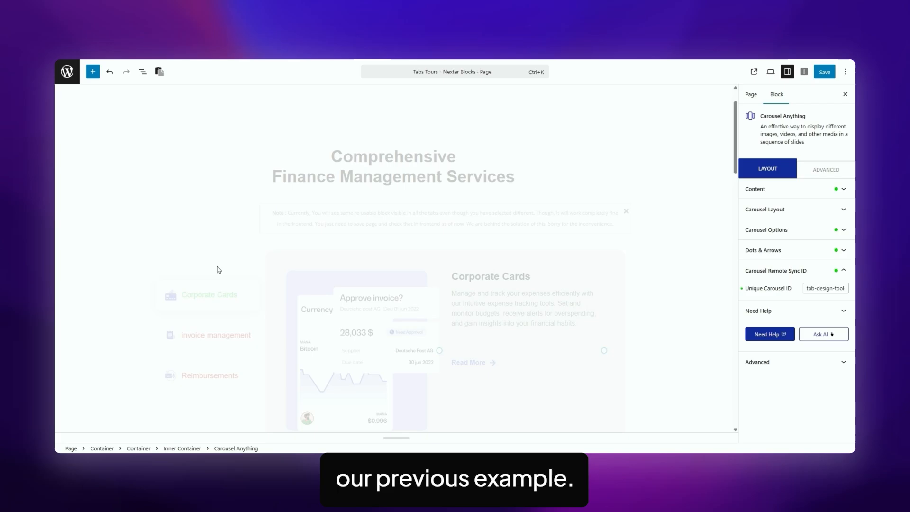
- Select the finance Tabs Tours block and show its Advanced Spacing, Background and Border settings
left_click(219, 270)
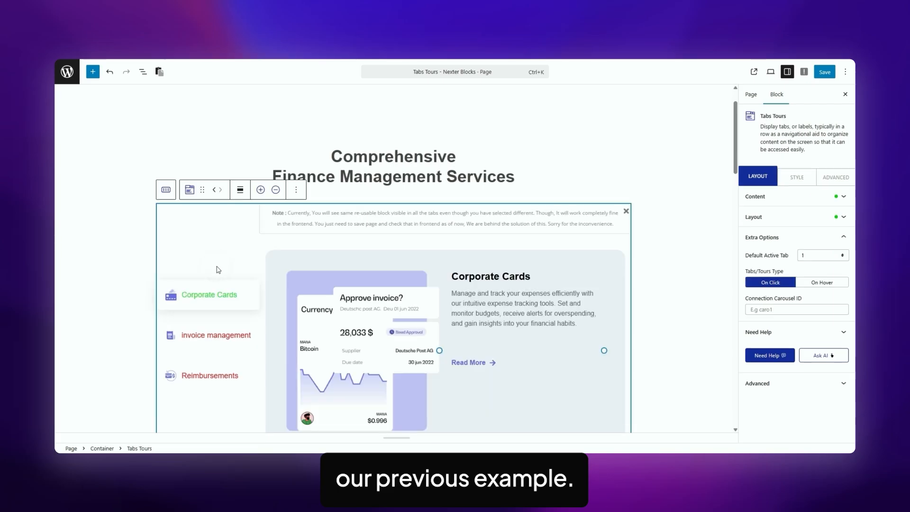
left_click(830, 176)
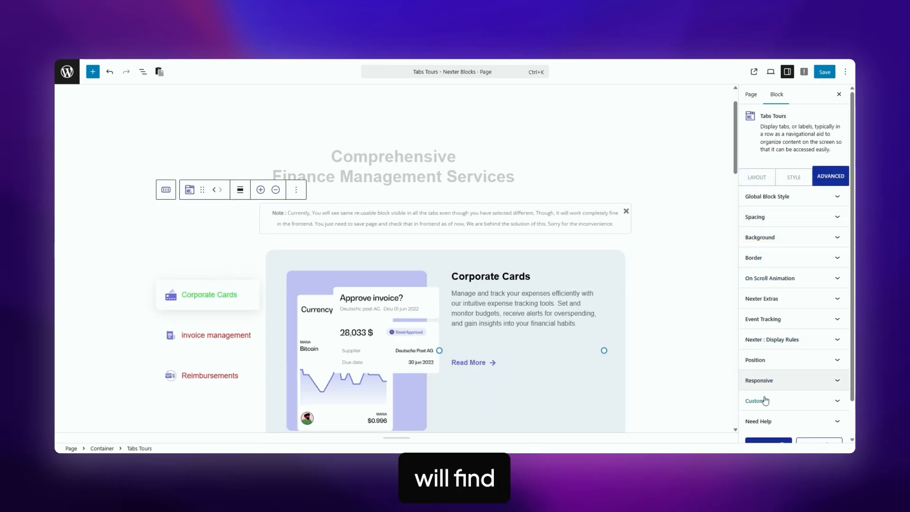
scroll(119, 236, "down", 1)
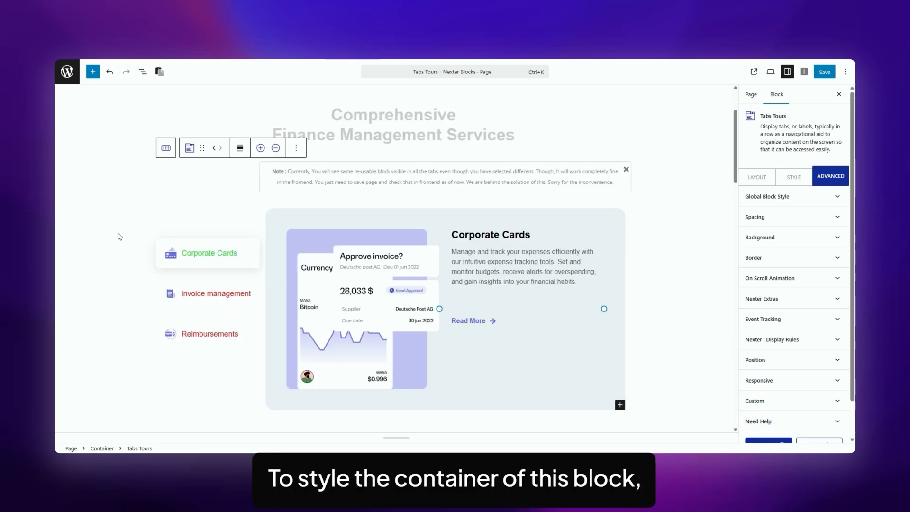